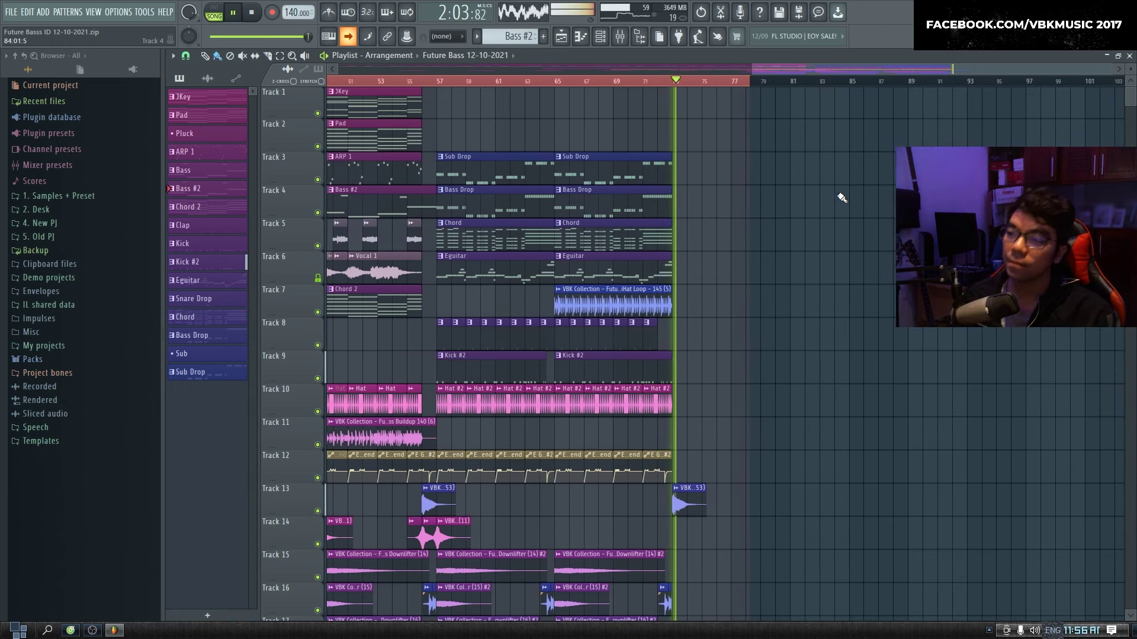
# Show the full arrangement in the playlist, view the mixer, and hide both windows
pyautogui.keyDown('ctrl'); pyautogui.rightClick(805, 170); pyautogui.keyUp('ctrl')
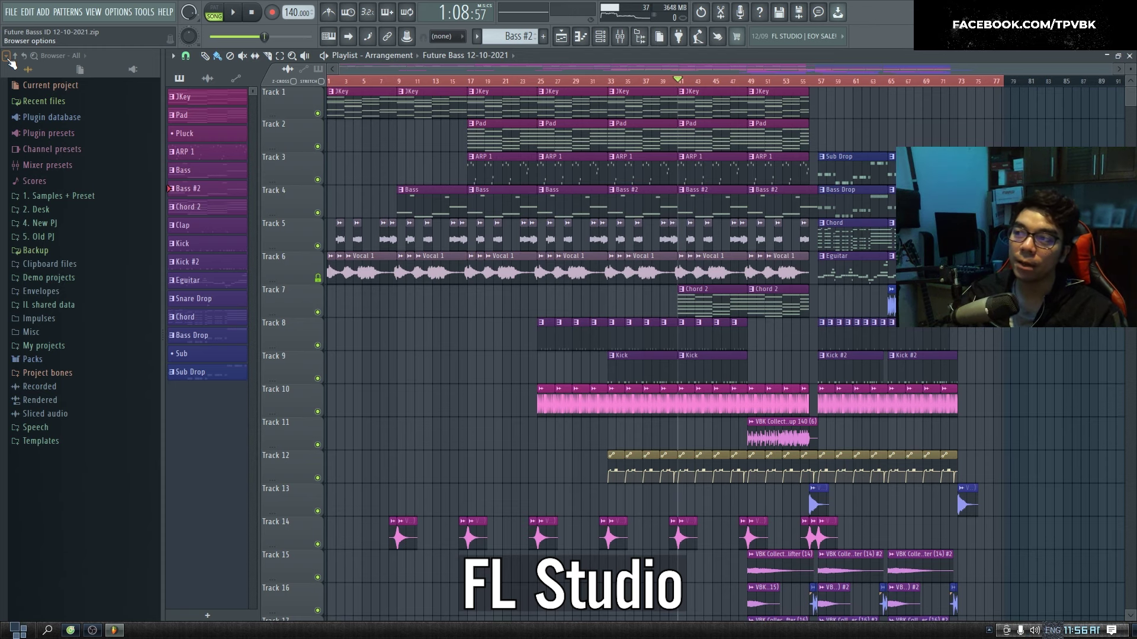
pyautogui.click(11, 13)
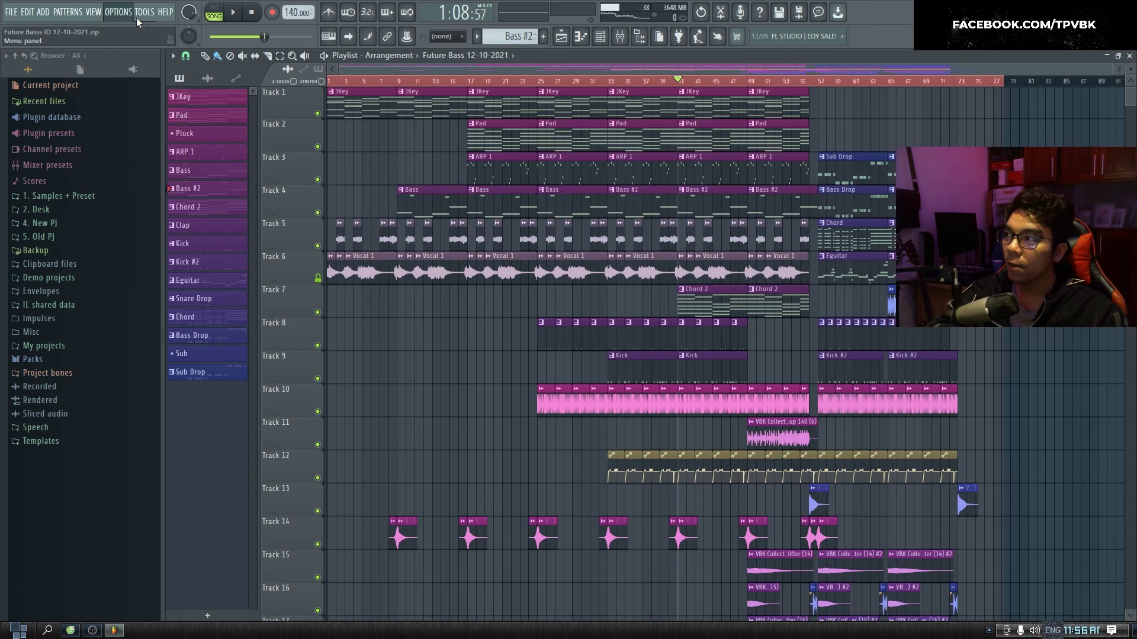
pyautogui.click(992, 86)
pyautogui.press('F9')
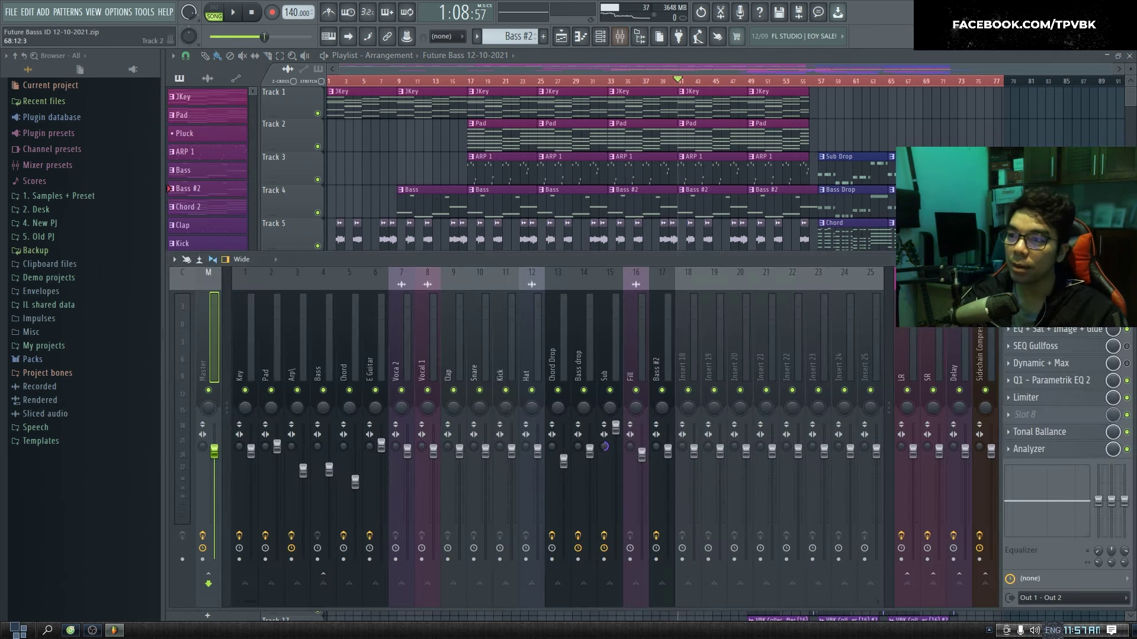
pyautogui.press('F9')
pyautogui.press('F5')
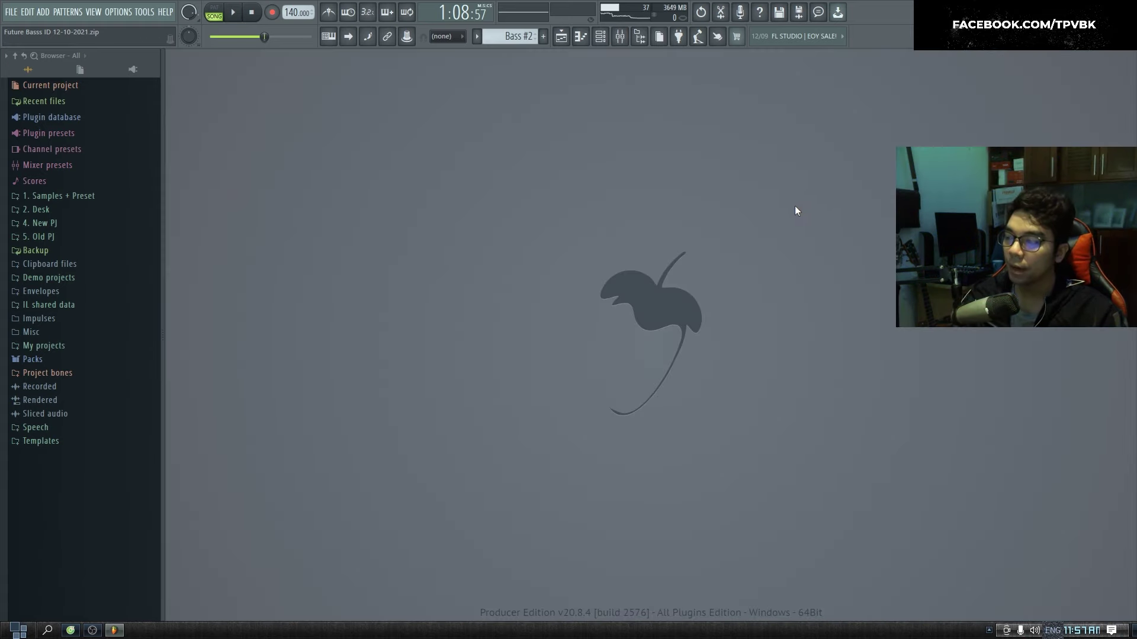
# Narrow the browser sidebar slightly and look through the main menus, including File and Options
pyautogui.moveTo(162, 244); pyautogui.dragTo(146, 247)
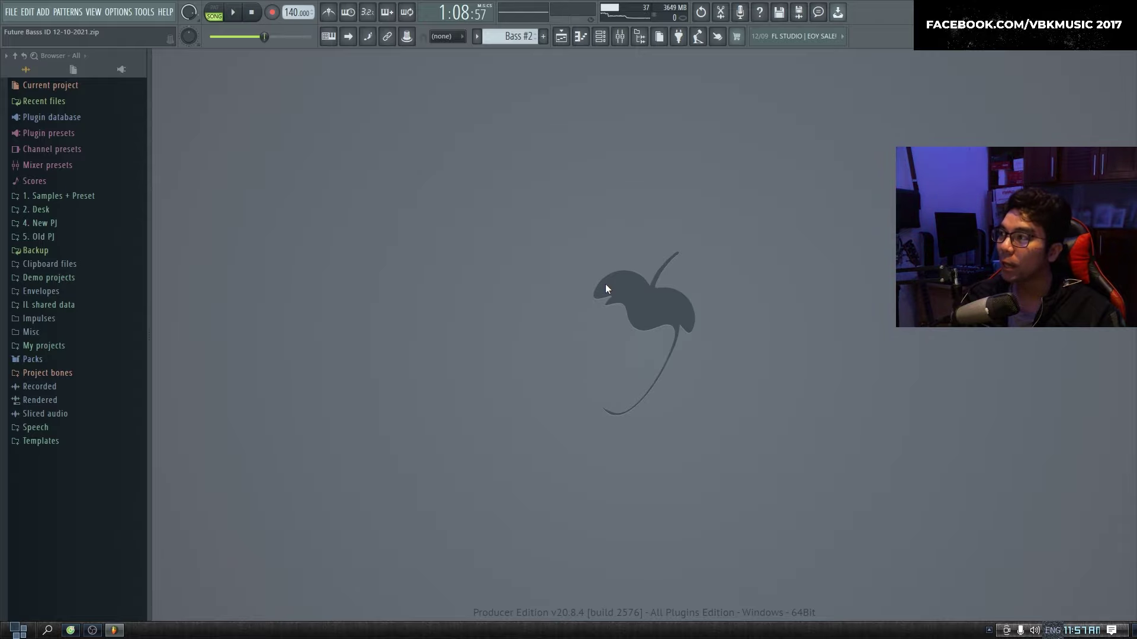
pyautogui.press('F5')
pyautogui.press('F5')
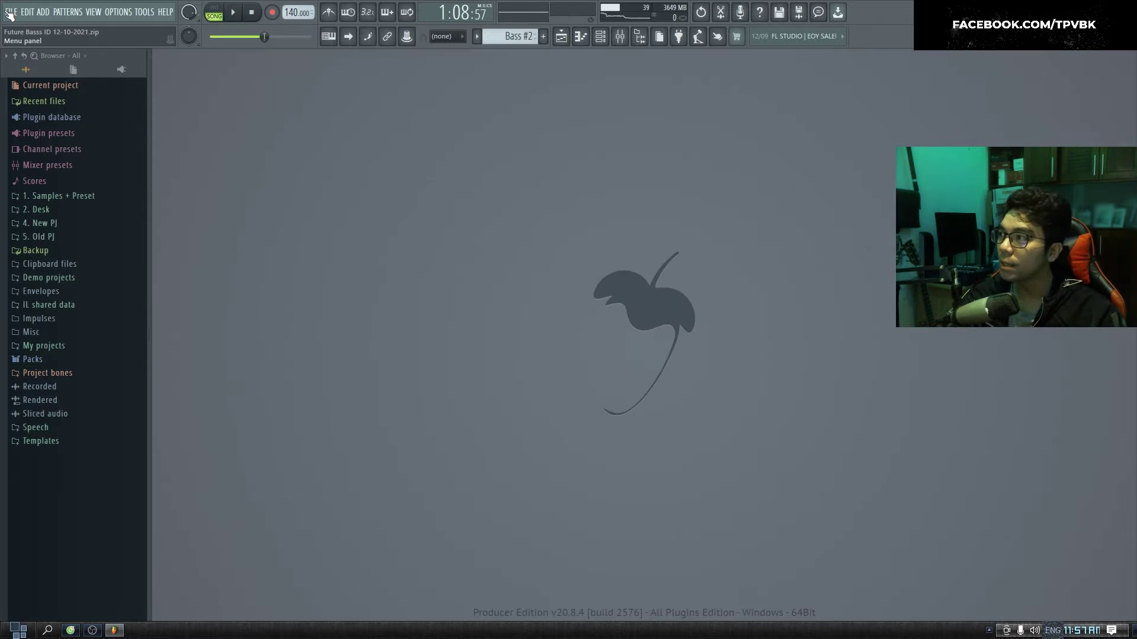
pyautogui.click(10, 14)
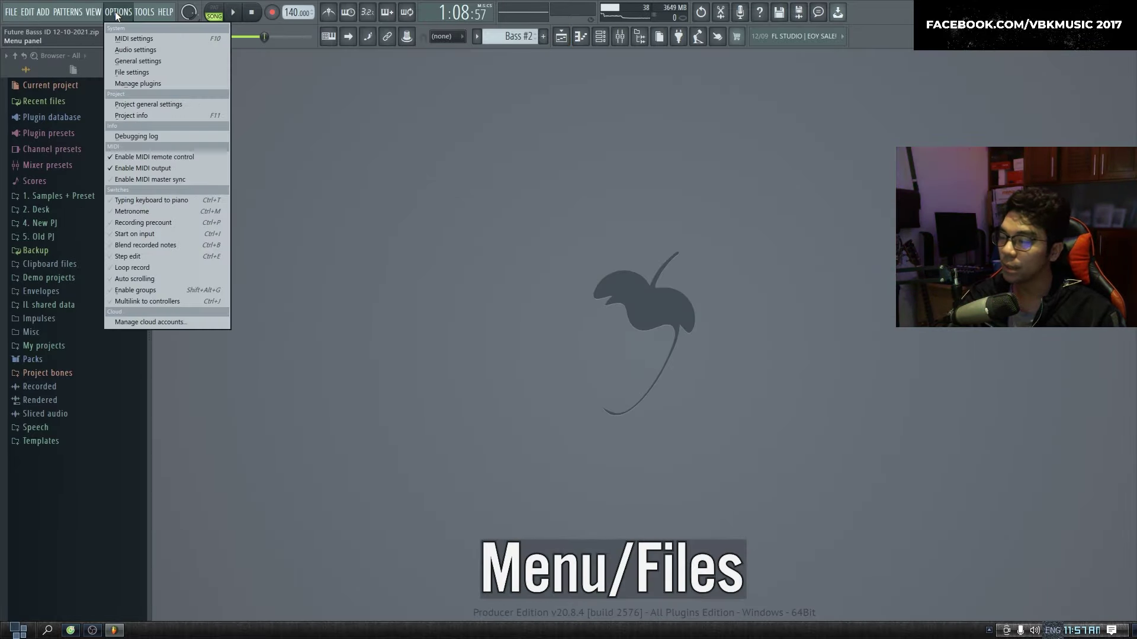
pyautogui.click(2, 16)
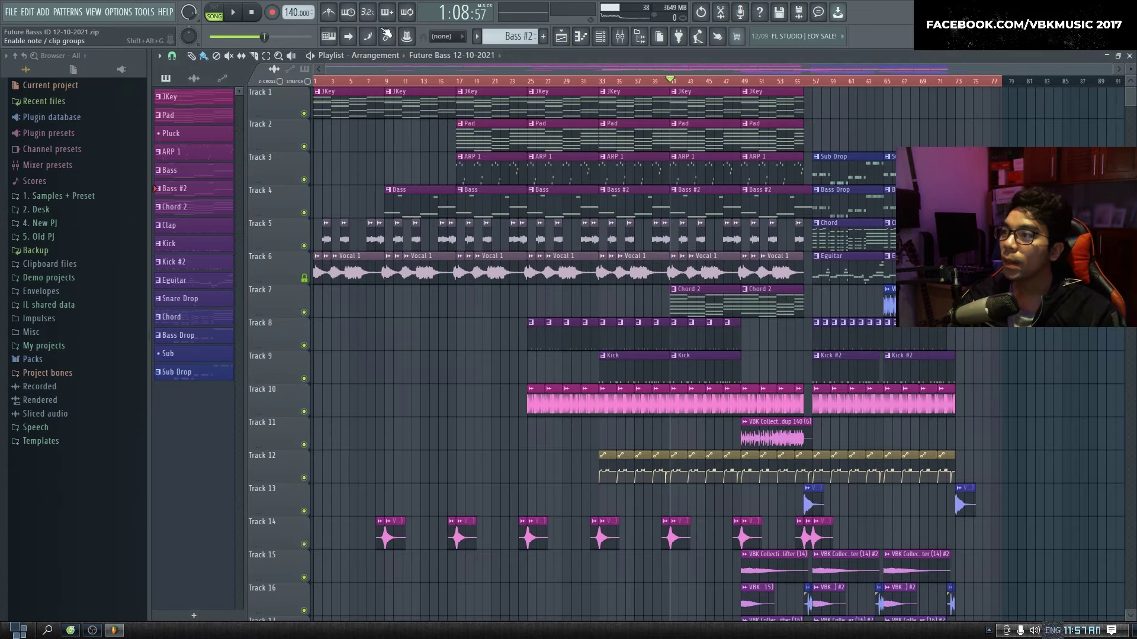
# Play and stop the song, restart it from the beginning in pattern mode, and enable playback auto-scrolling
pyautogui.click(233, 12)
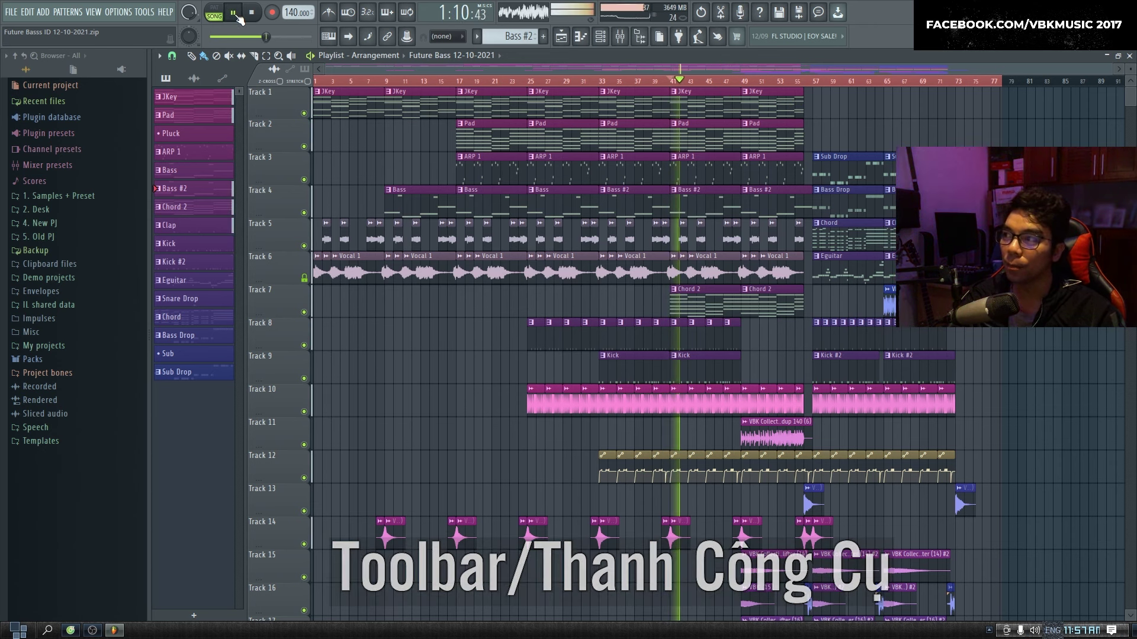
pyautogui.click(236, 15)
pyautogui.click(251, 13)
pyautogui.click(234, 14)
pyautogui.click(217, 13)
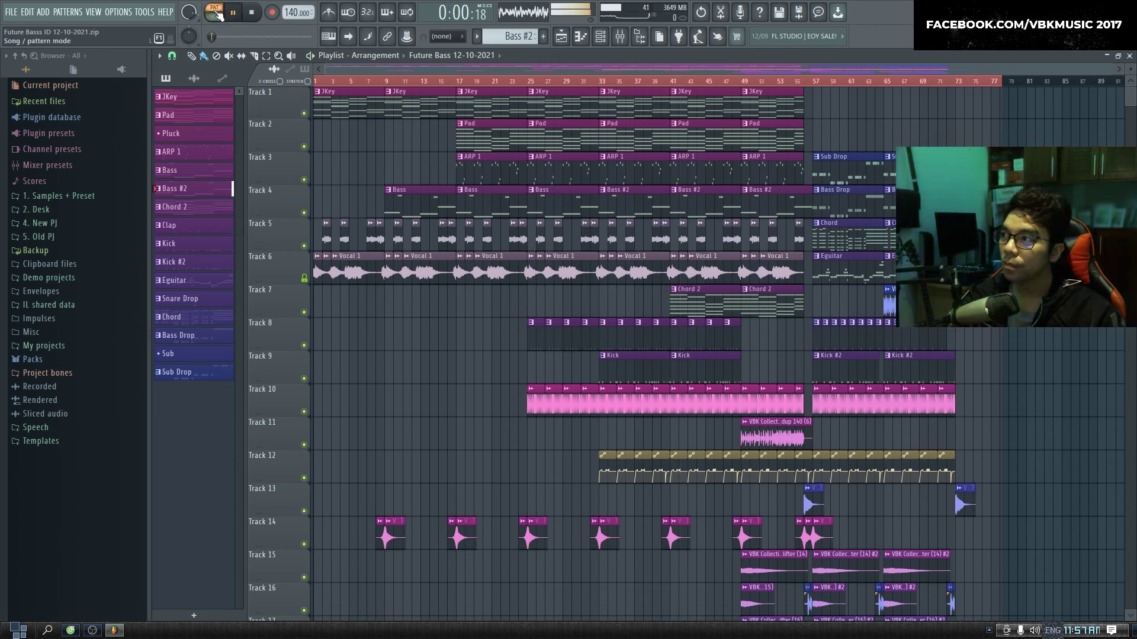
pyautogui.click(347, 38)
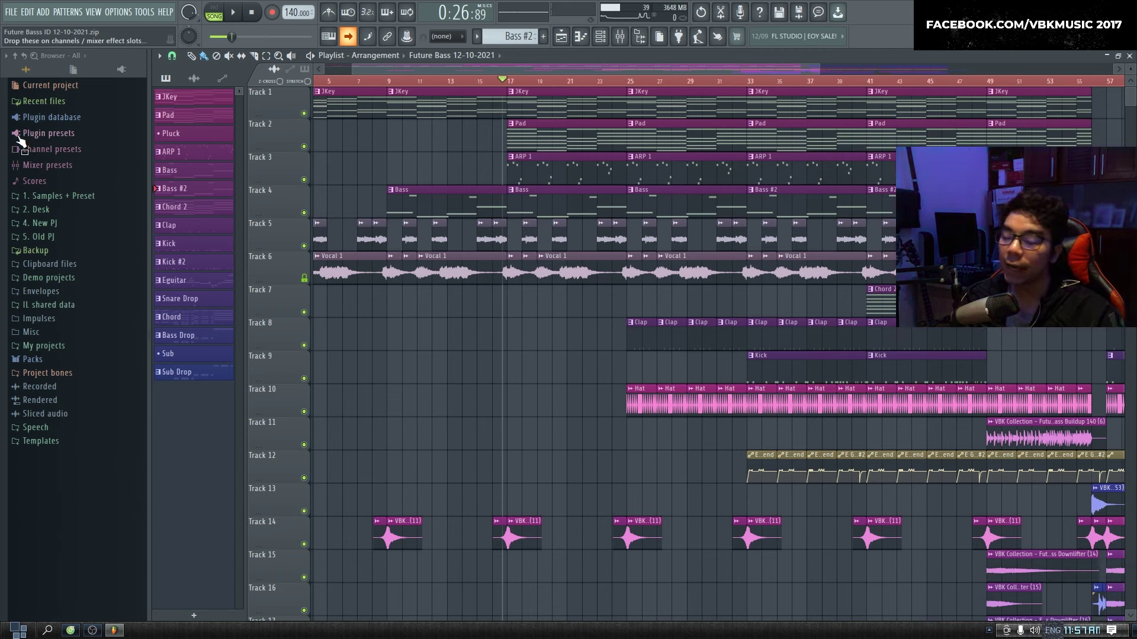
# Add Ample Guitar M II Lite from the plugin database's Generators to the channel rack and close its window
pyautogui.click(51, 116)
pyautogui.press('F6')
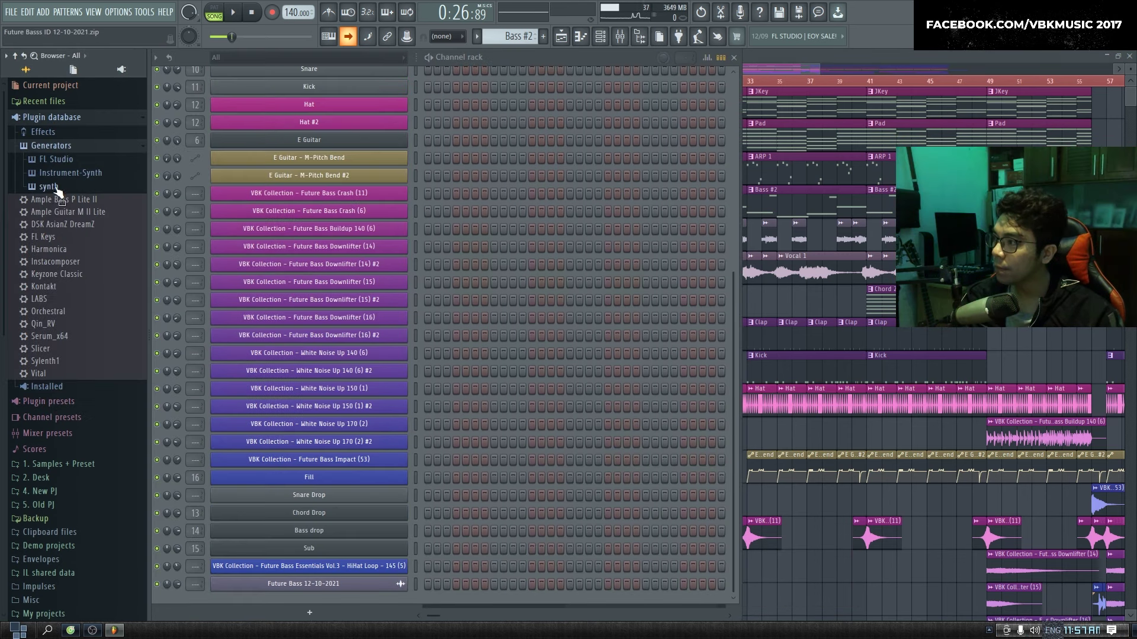
pyautogui.click(66, 212)
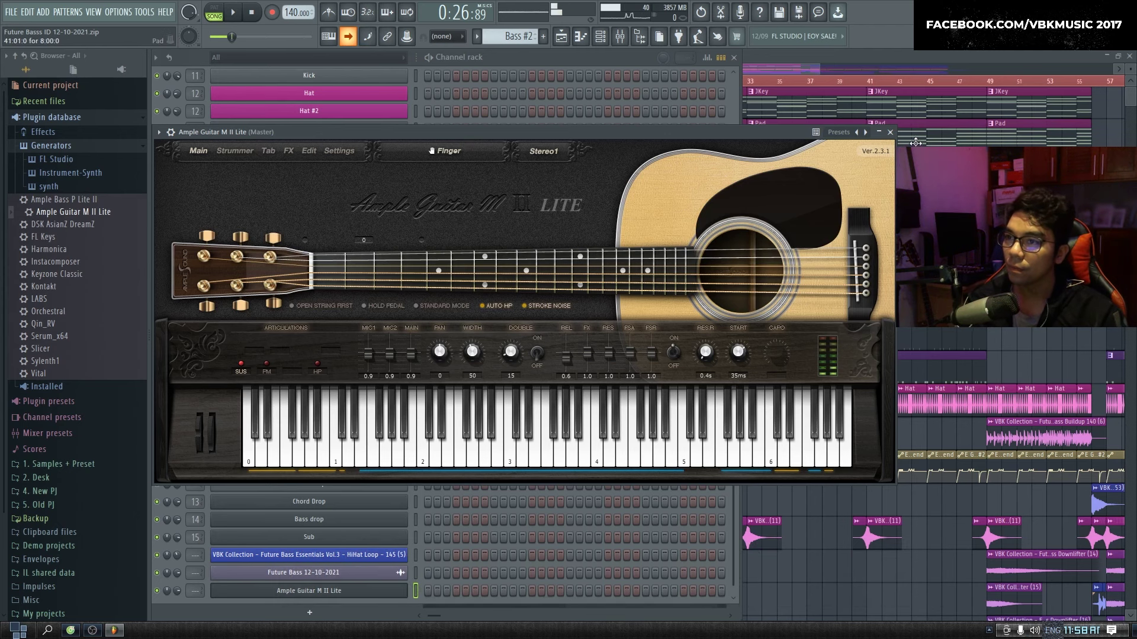
pyautogui.press('Escape')
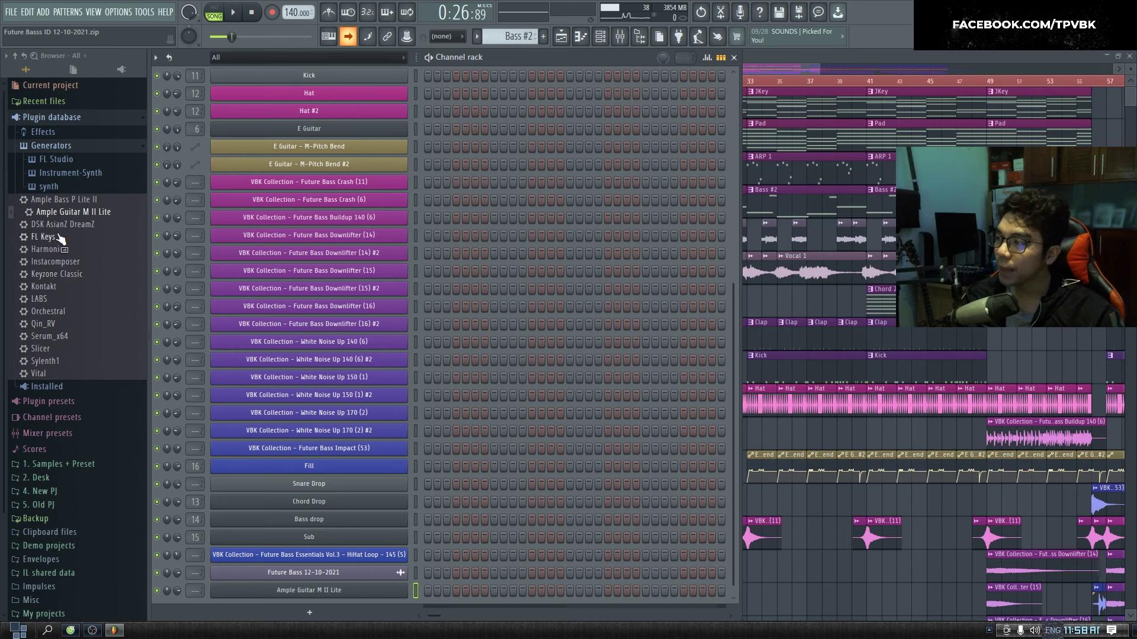
# Preview several kick samples from the KSHMR_Top_Kicks folder inside 1. Samples + Preset
pyautogui.scroll(-3, 59, 320)
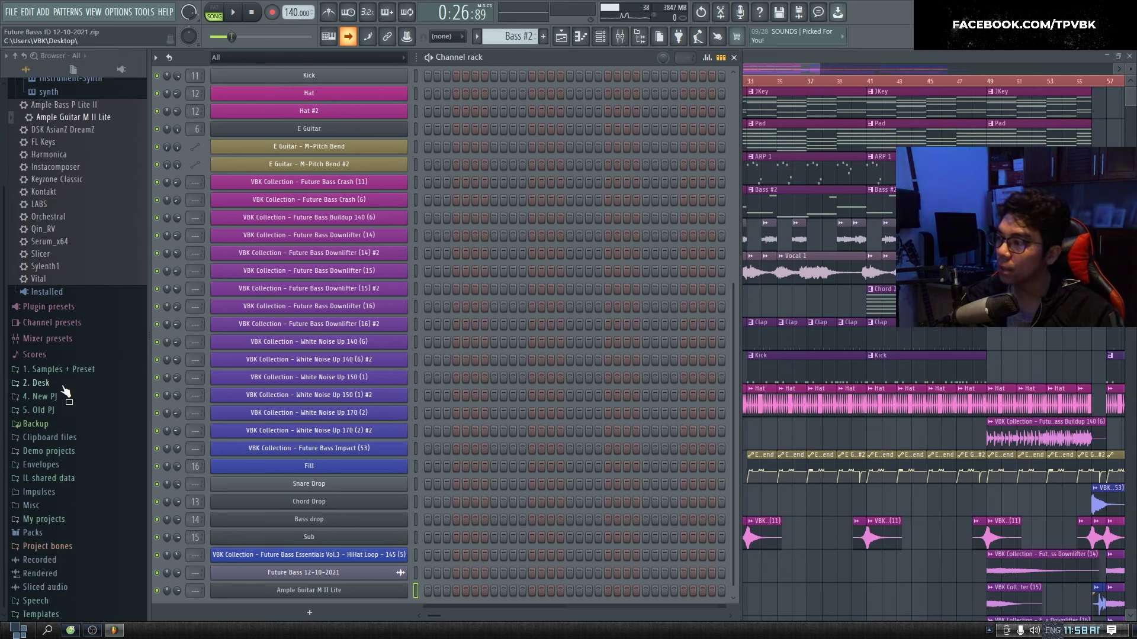
pyautogui.click(59, 370)
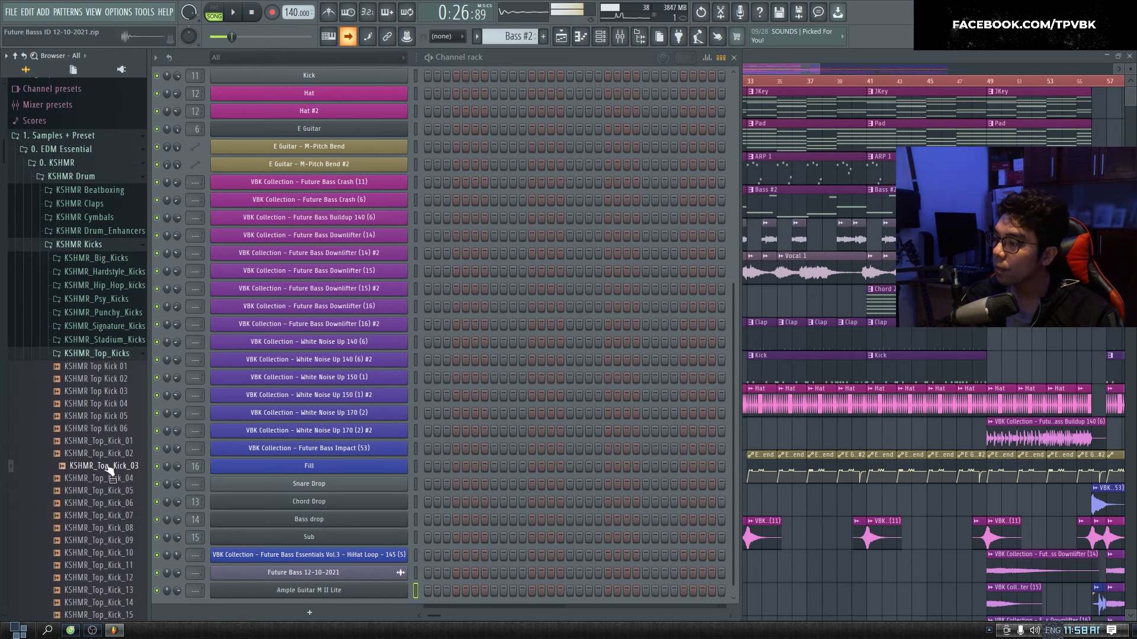
pyautogui.click(106, 504)
pyautogui.click(105, 528)
pyautogui.press('Down')
pyautogui.press('Down')
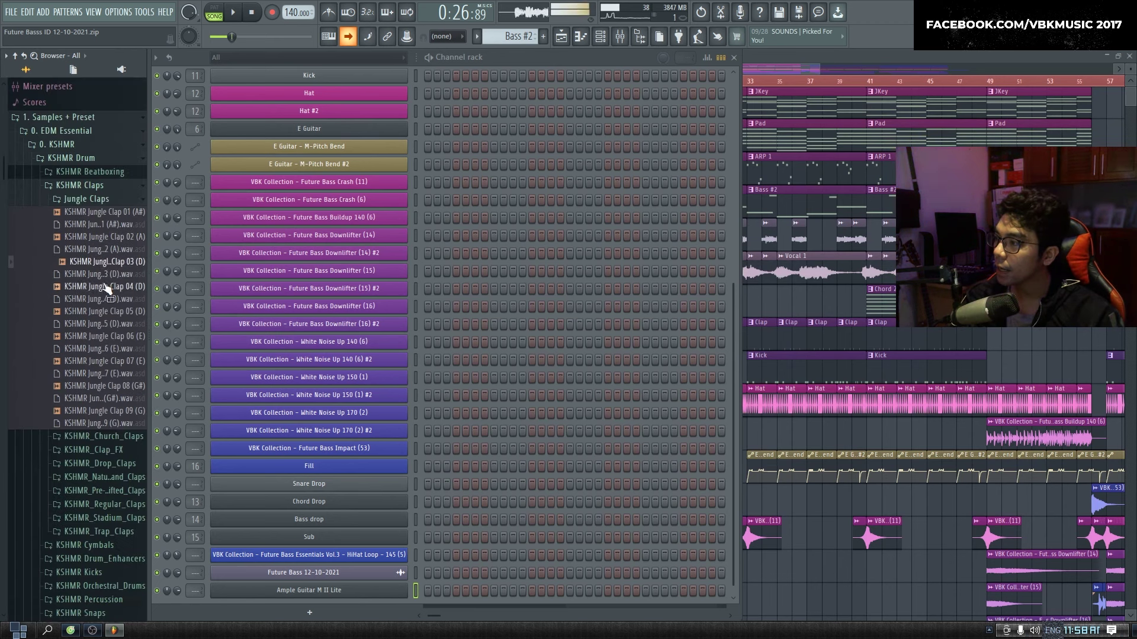
# Preview several samples in the KSHMR Jungle Claps folder and look inside the KSHMR Beatboxing folder
pyautogui.click(107, 287)
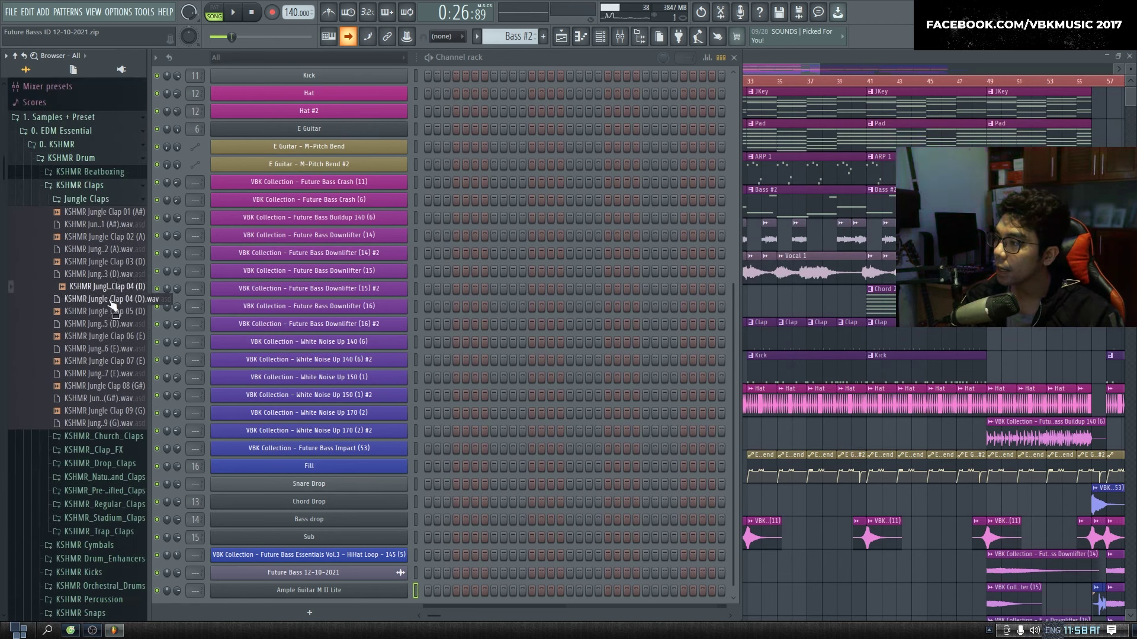
pyautogui.click(118, 312)
pyautogui.click(116, 336)
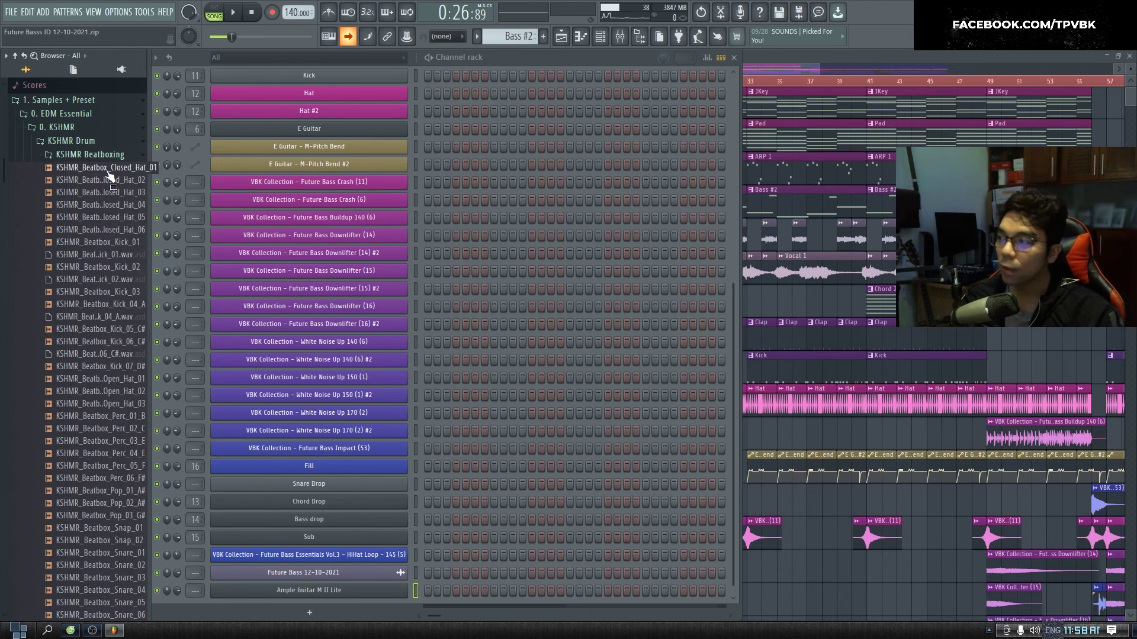
pyautogui.click(100, 158)
pyautogui.scroll(3, 90, 219)
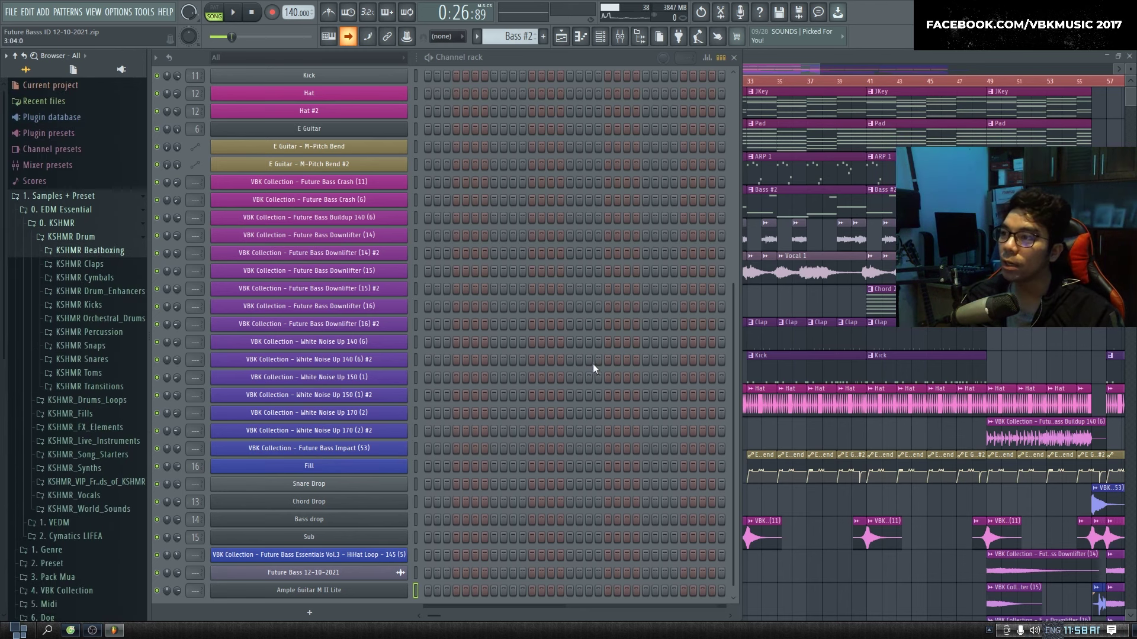
# Narrow the channel rack so more of the playlist shows, with its first channels in view
pyautogui.scroll(5, 595, 364)
pyautogui.moveTo(740, 103); pyautogui.dragTo(965, 103)
pyautogui.moveTo(965, 189); pyautogui.dragTo(667, 188)
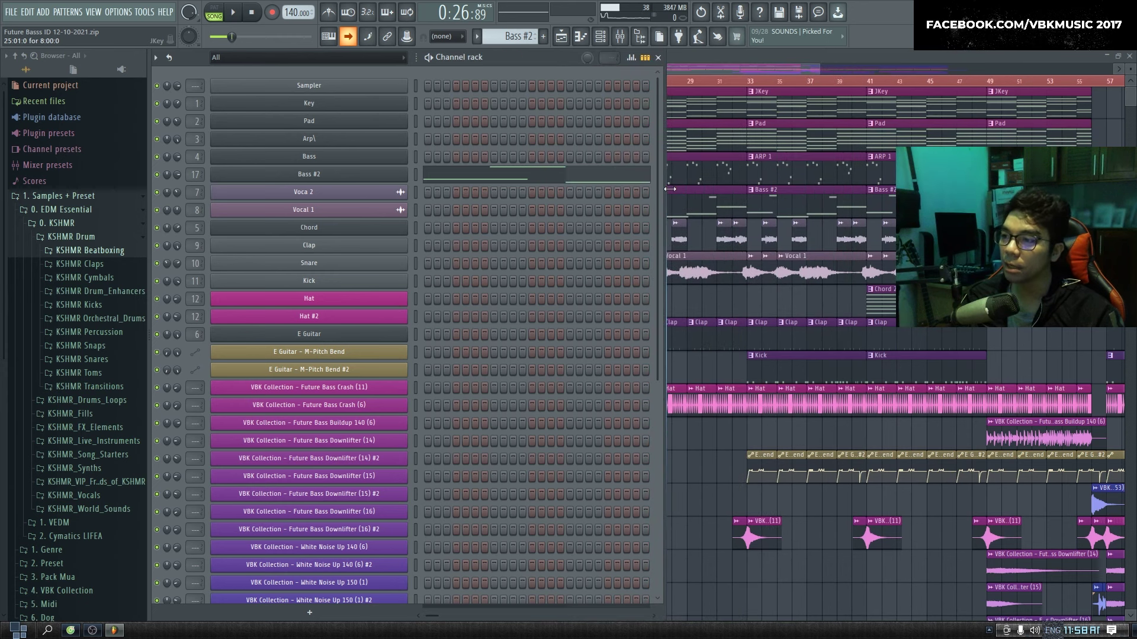
pyautogui.scroll(-2, 456, 310)
pyautogui.scroll(2, 438, 312)
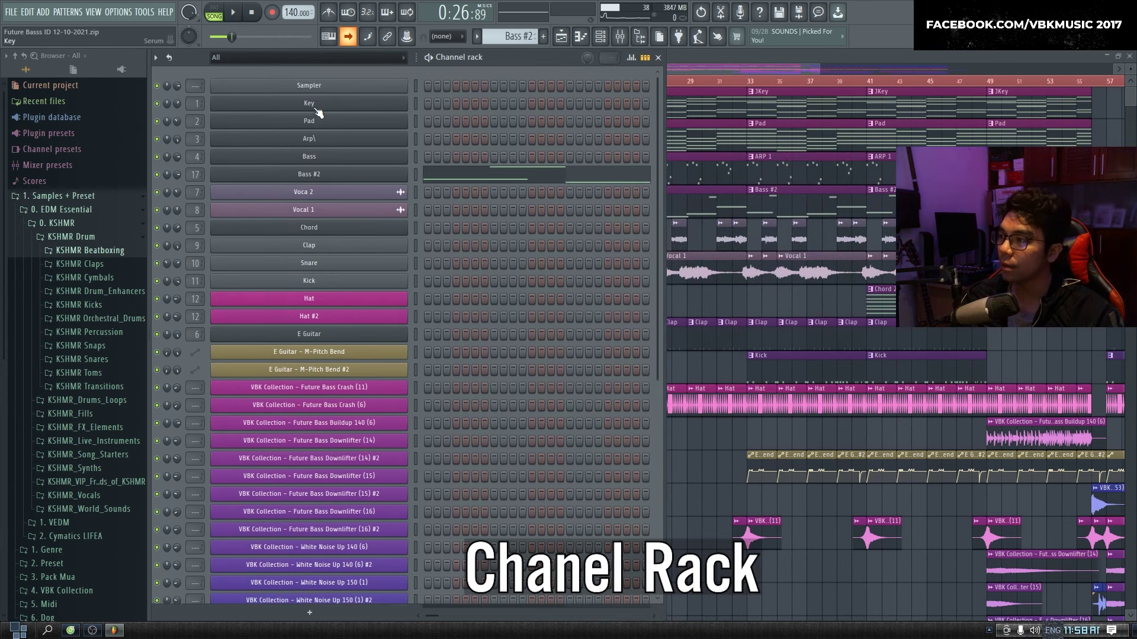
# Open the synth instruments on the Key, Pad and Arp channels one after another and audition their sounds
pyautogui.click(311, 99)
pyautogui.moveTo(759, 75); pyautogui.dragTo(755, 100)
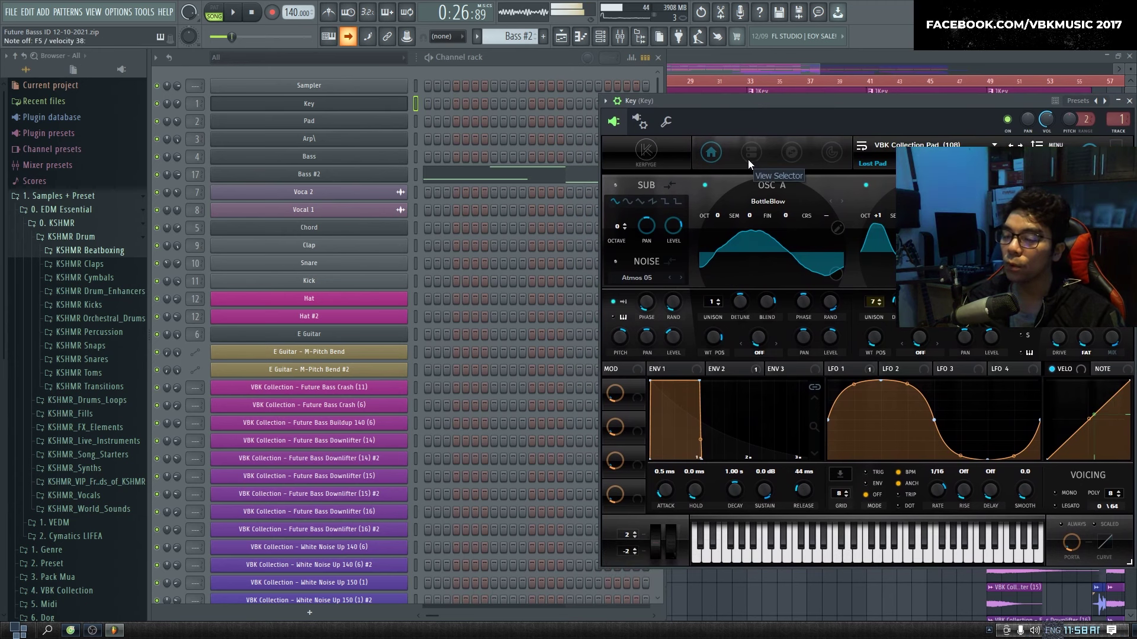
pyautogui.click(324, 120)
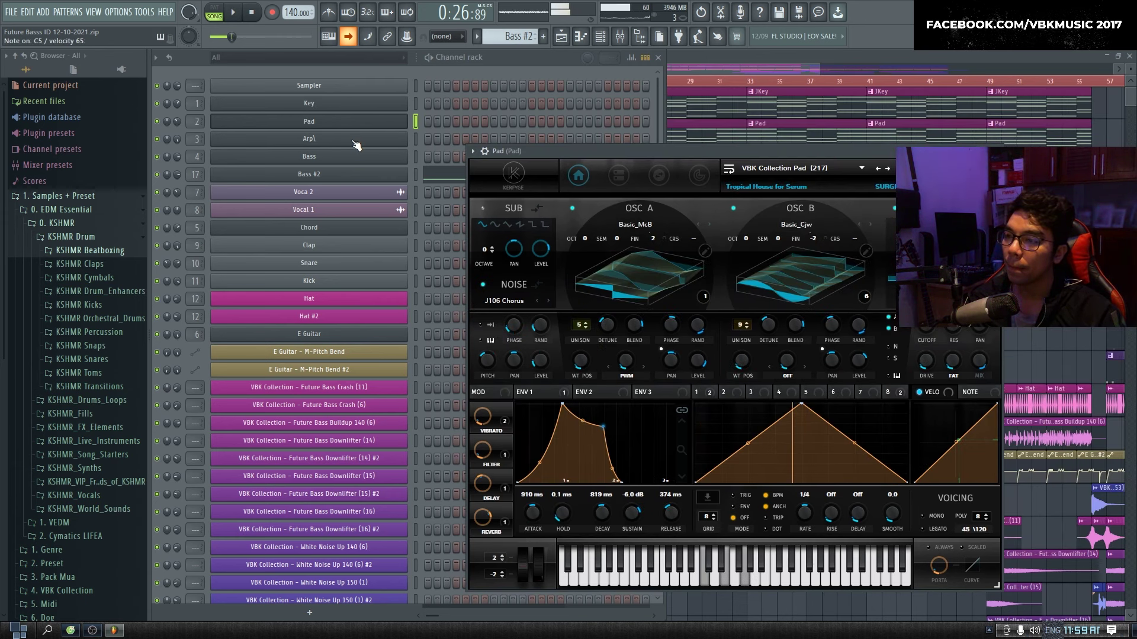
pyautogui.click(351, 140)
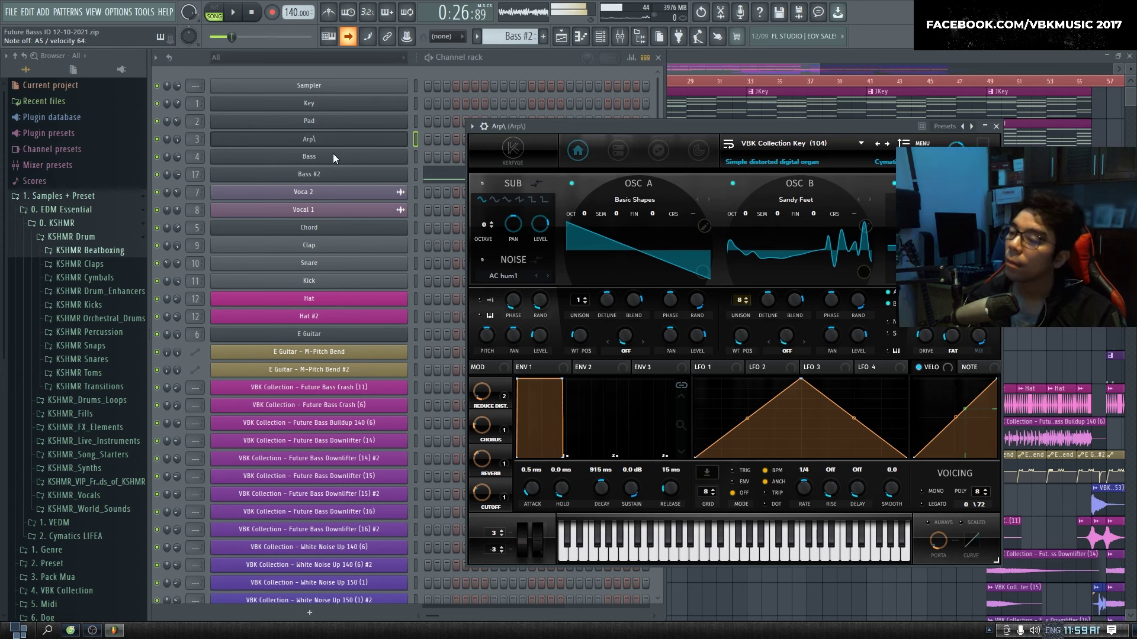
# Inspect the Future Bass Crash (6) and Future Bass Buildup 140 (6) audio clip channels
pyautogui.click(309, 405)
pyautogui.click(367, 422)
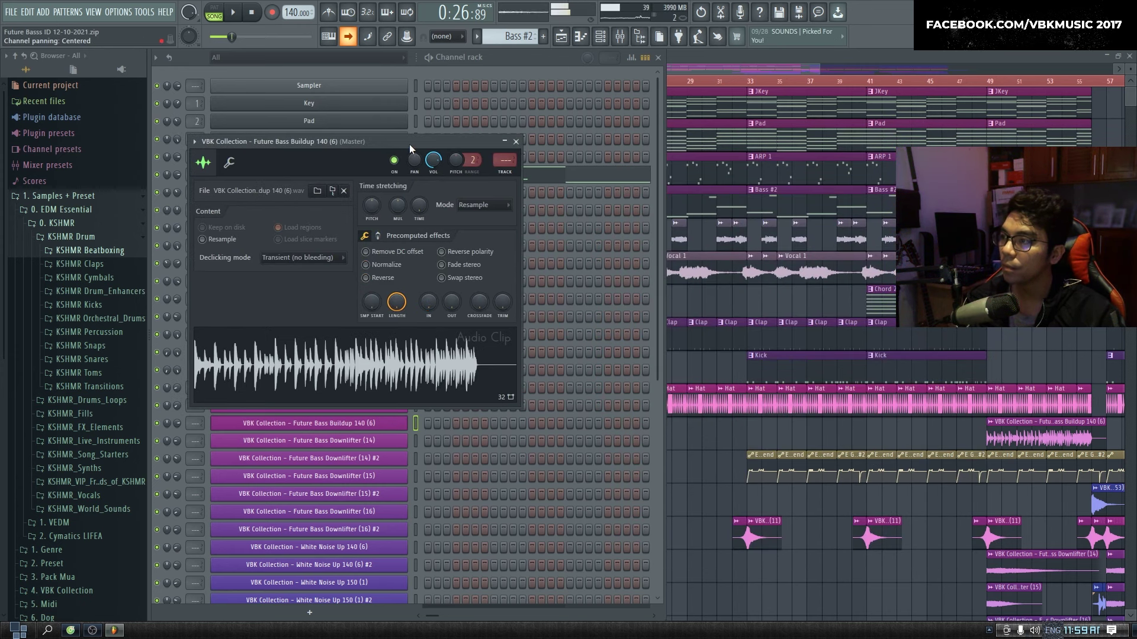
pyautogui.press('space')
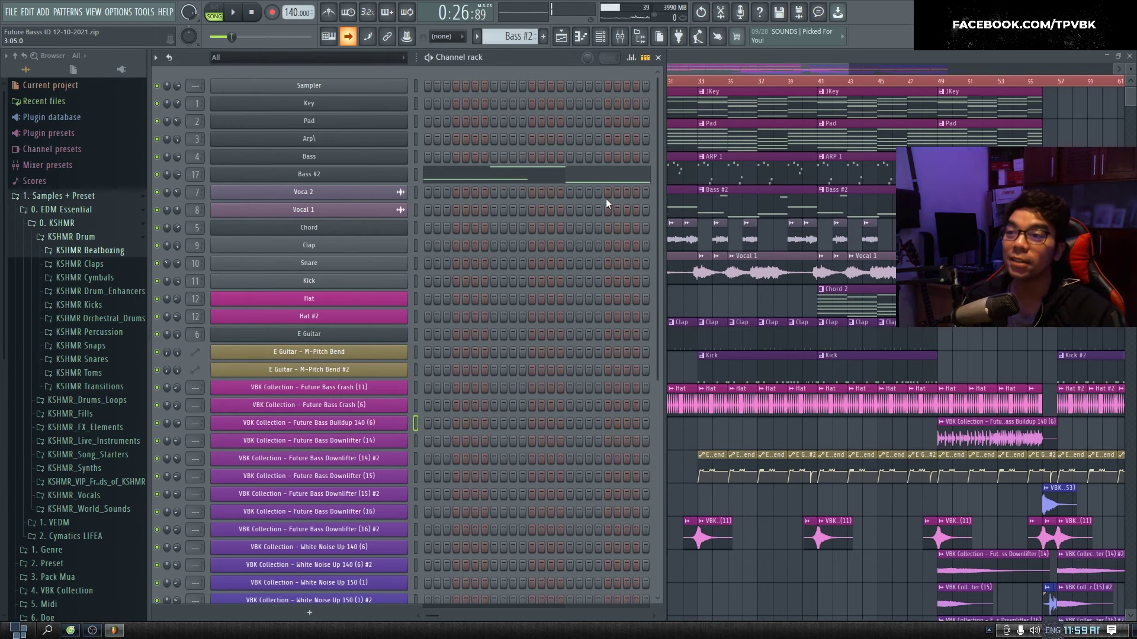
# Return to the playlist and open a JKey clip on Track 1 in the piano roll to view its chord notes
pyautogui.click(759, 62)
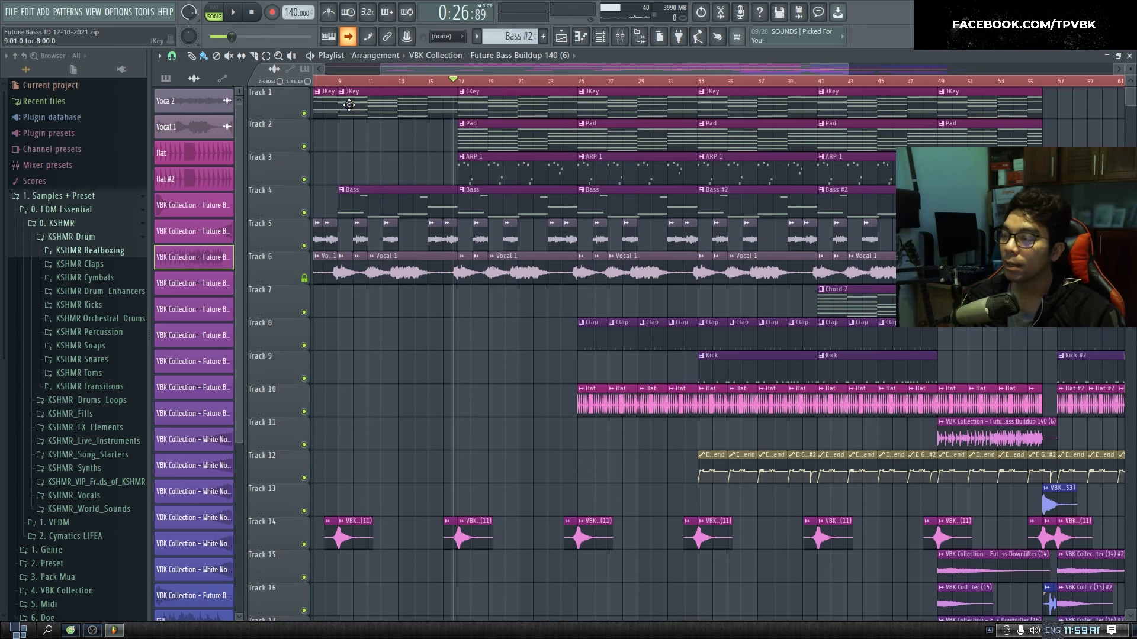
pyautogui.scroll(4, 320, 113)
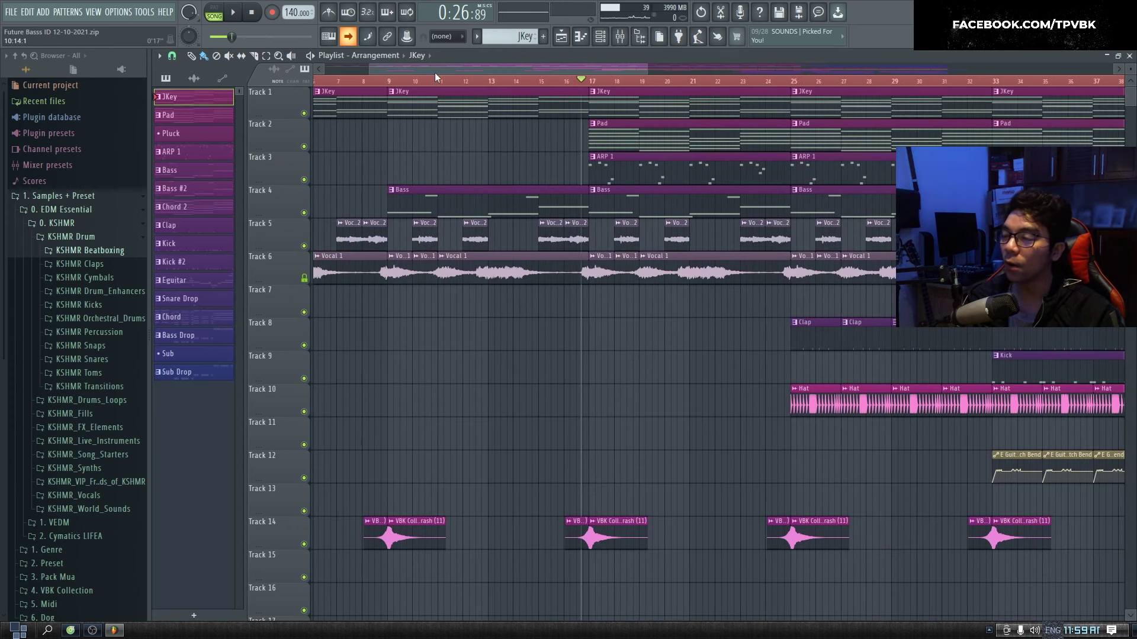
pyautogui.doubleClick(422, 105)
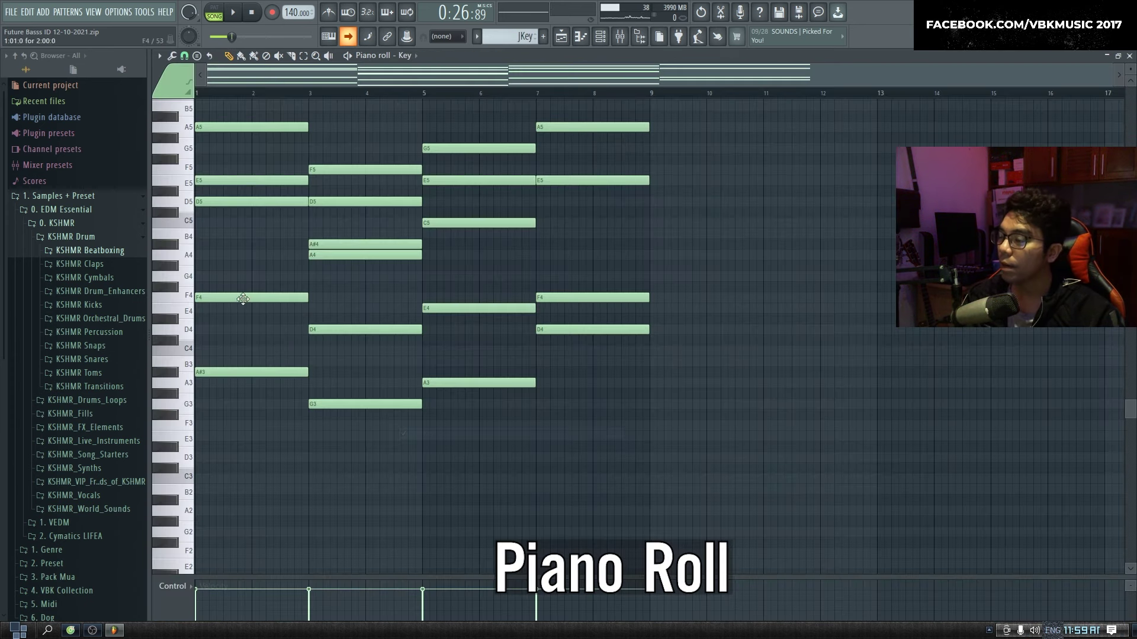
pyautogui.scroll(3, 244, 302)
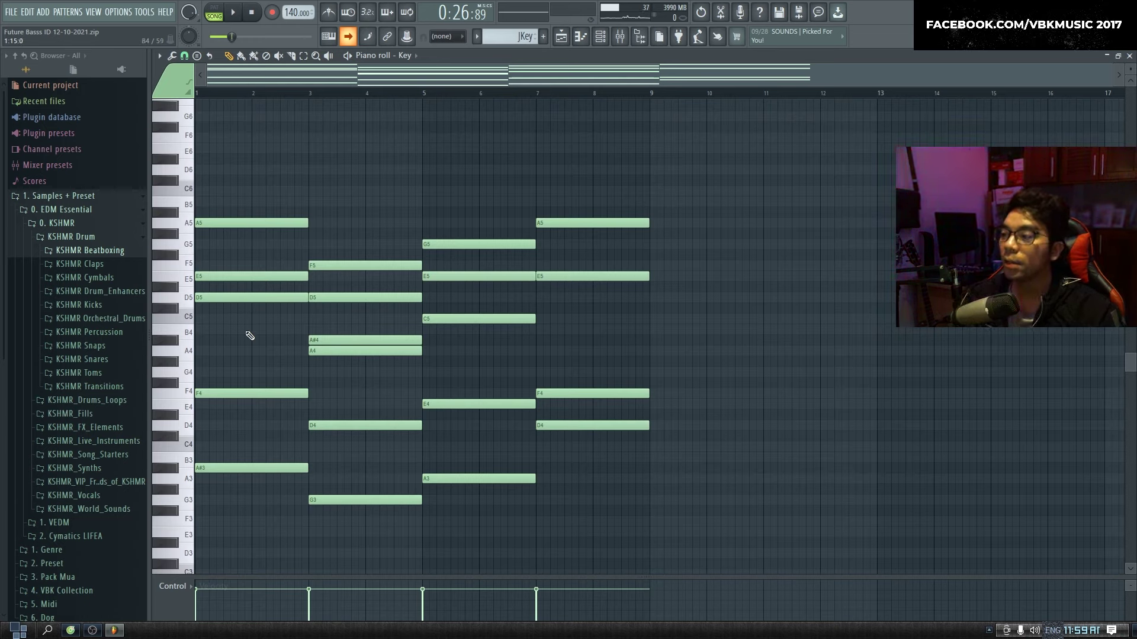
# Play the JKey notes in pattern mode with auto-scrolling turned off, and stop playback
pyautogui.press('space')
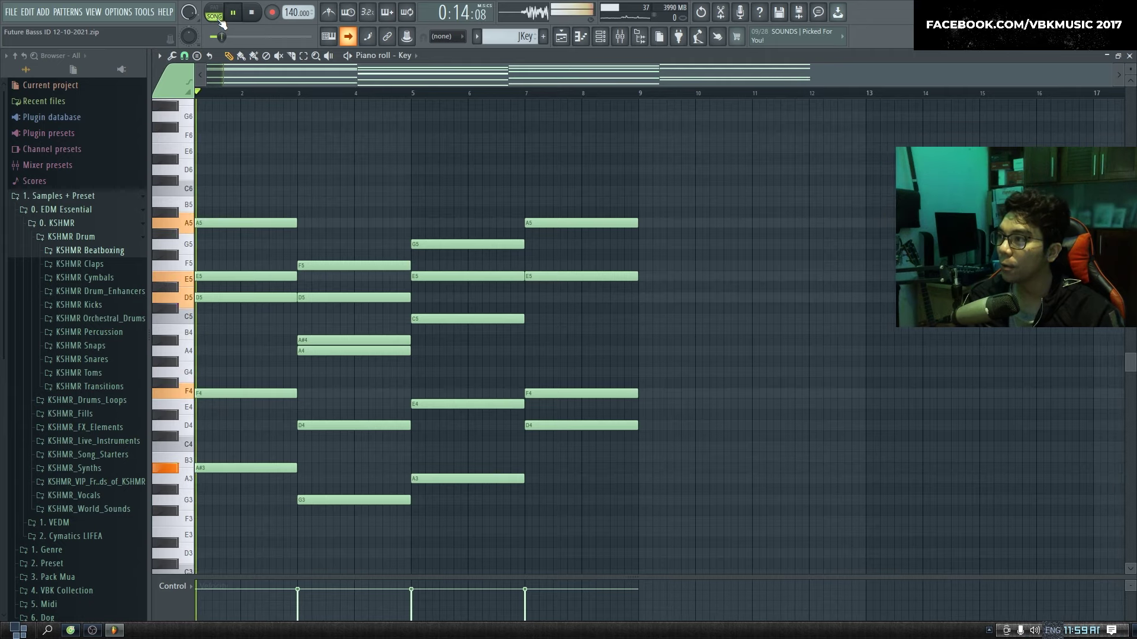
pyautogui.click(216, 17)
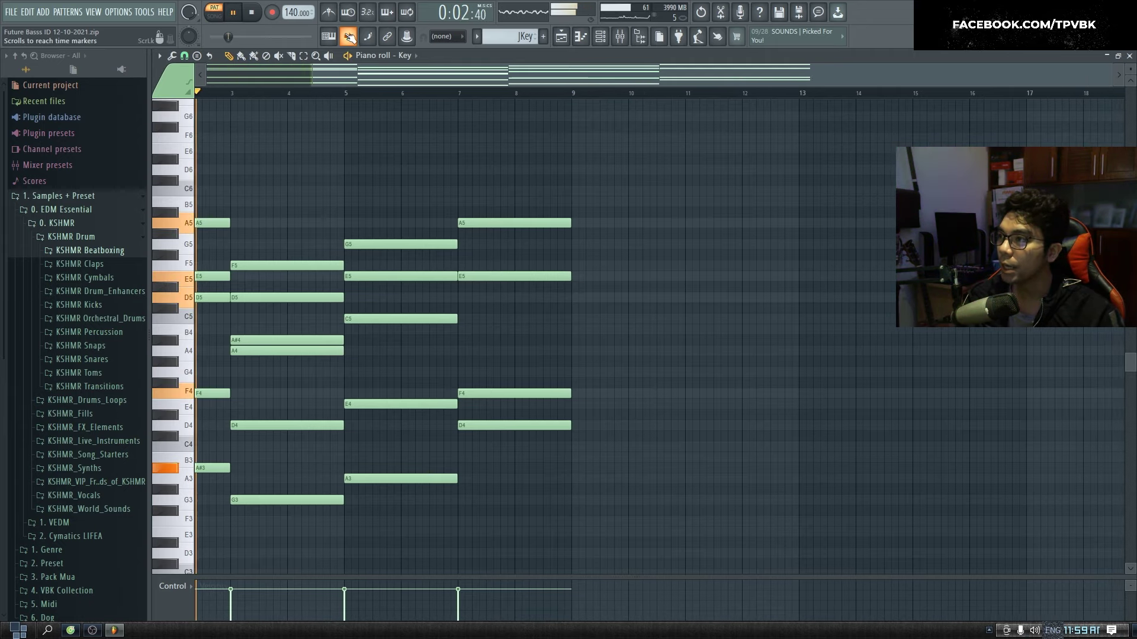
pyautogui.moveTo(456, 82); pyautogui.dragTo(344, 83)
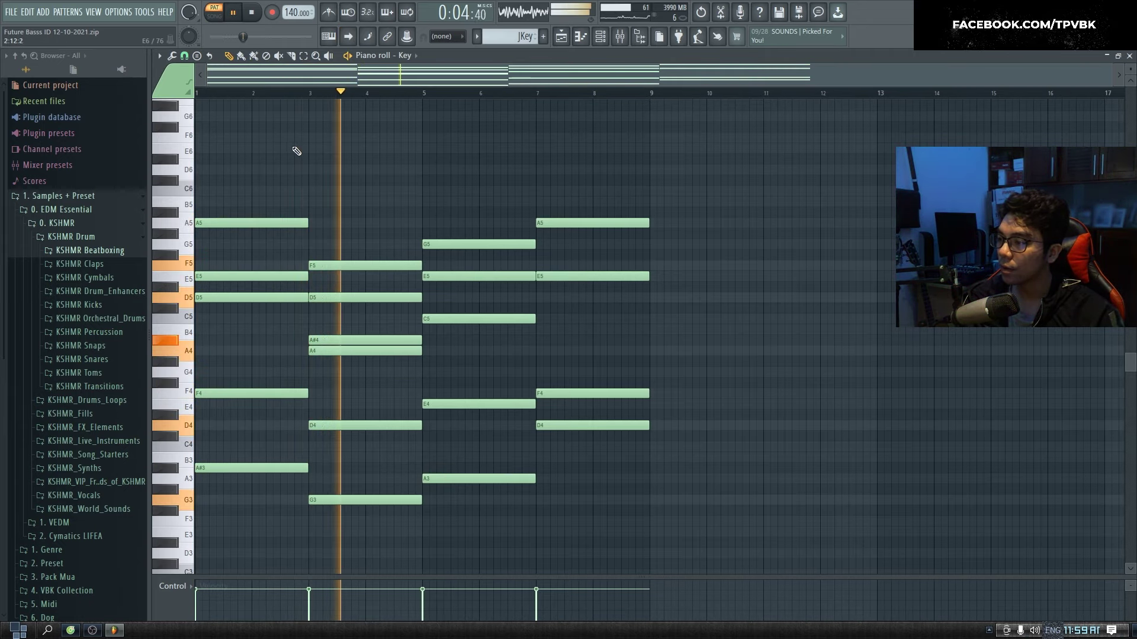
pyautogui.press('space')
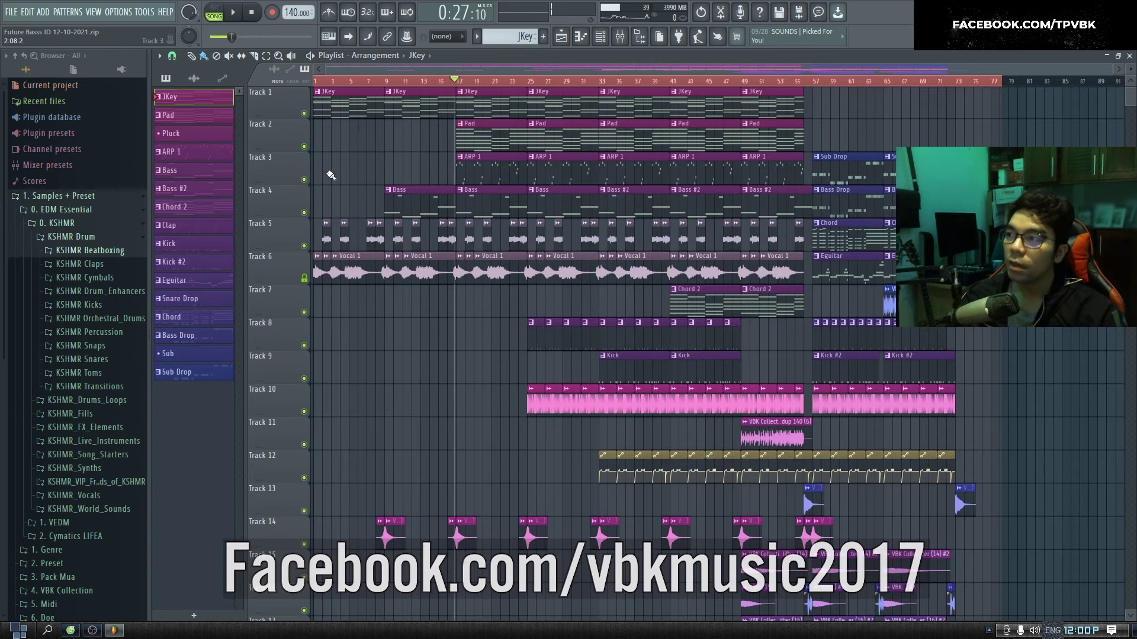
# Play the soloed Pad on Track 2 from bar 17, mute the Track 6 vocal, and stop playback
pyautogui.scroll(3, 348, 171)
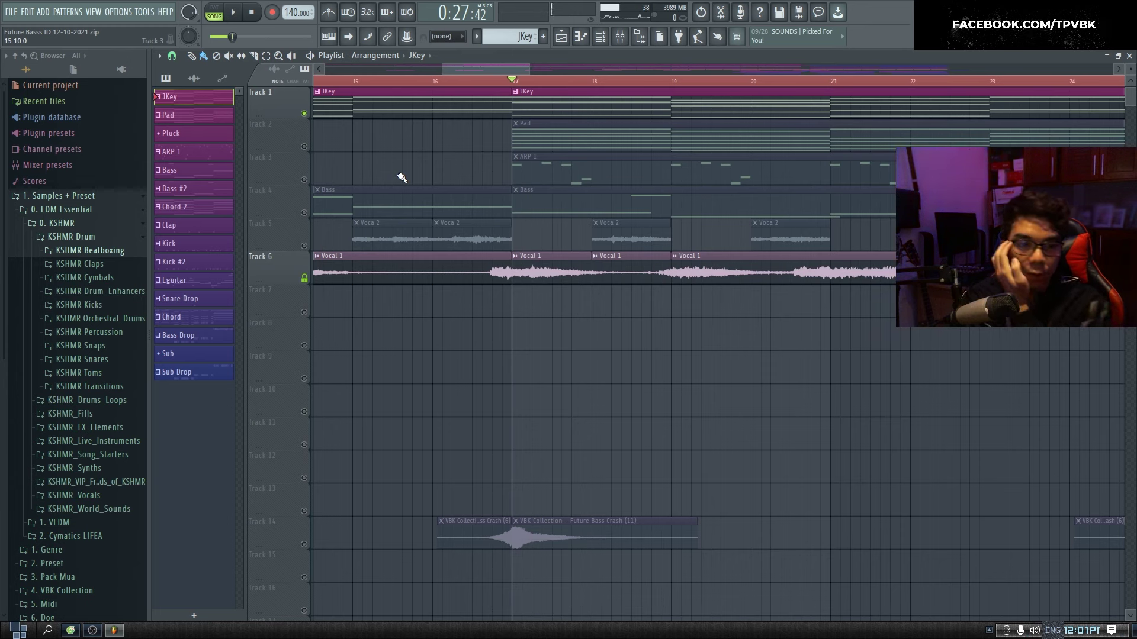
pyautogui.press('space')
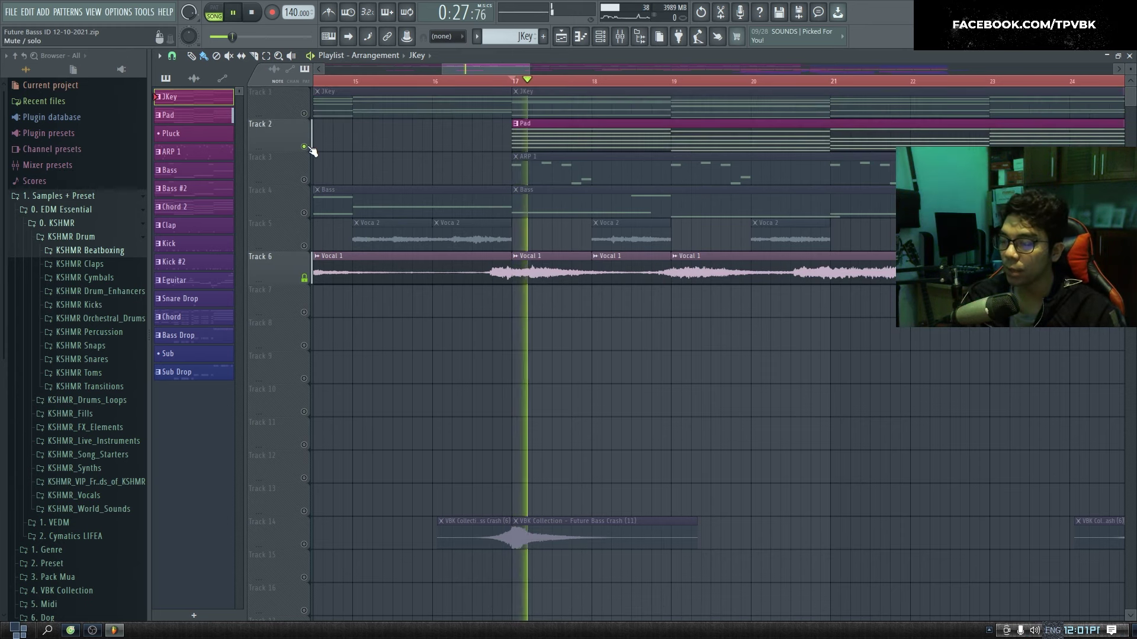
pyautogui.click(304, 278)
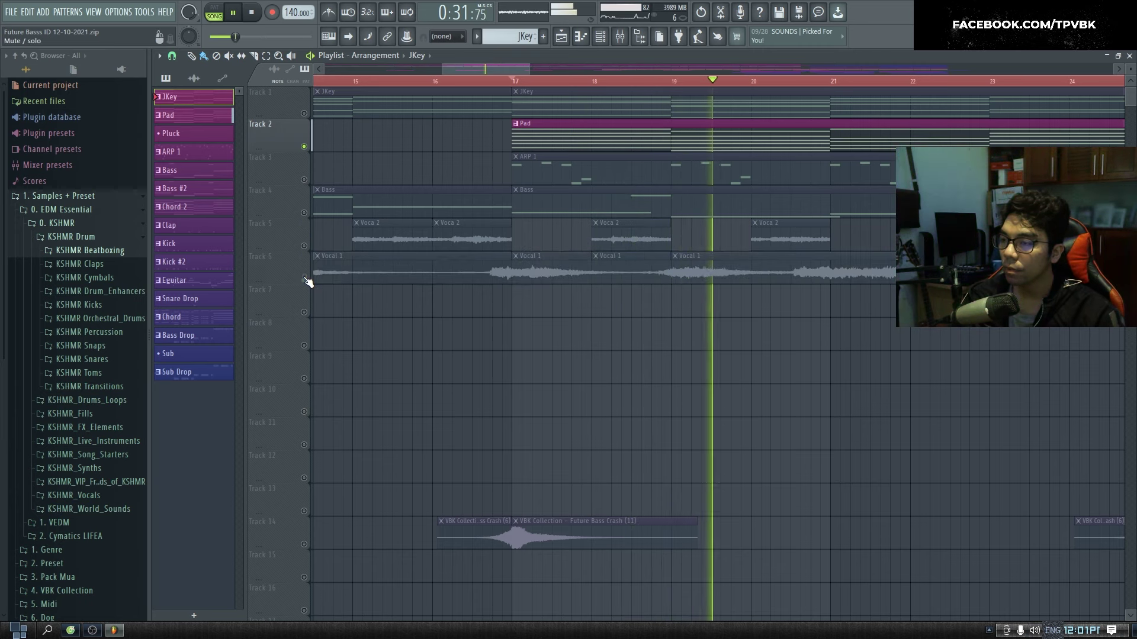
pyautogui.press('space')
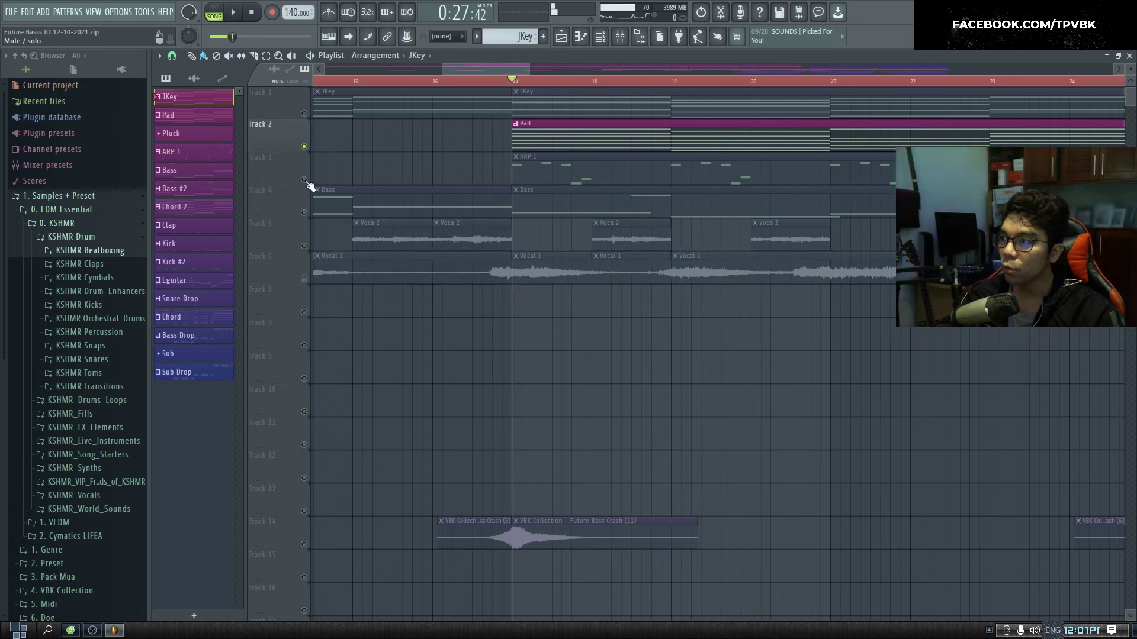
# Unmute Track 3 and play the Pad from bar 17 without its first ARP 1 clip, skipping ahead to about bar 23
pyautogui.click(305, 180)
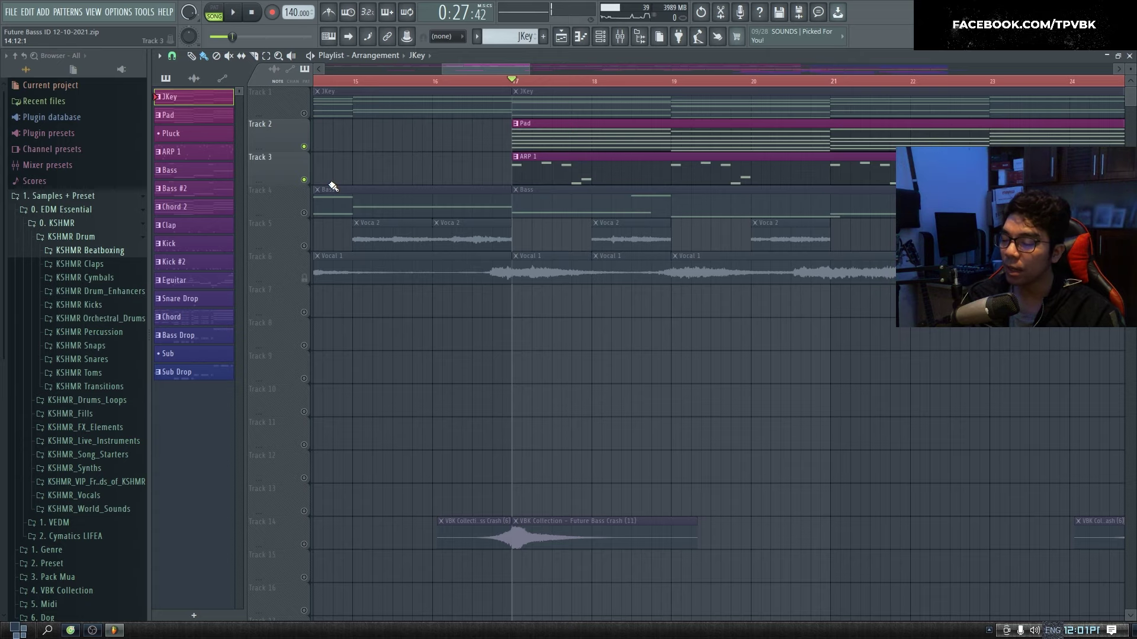
pyautogui.scroll(-5, 617, 179)
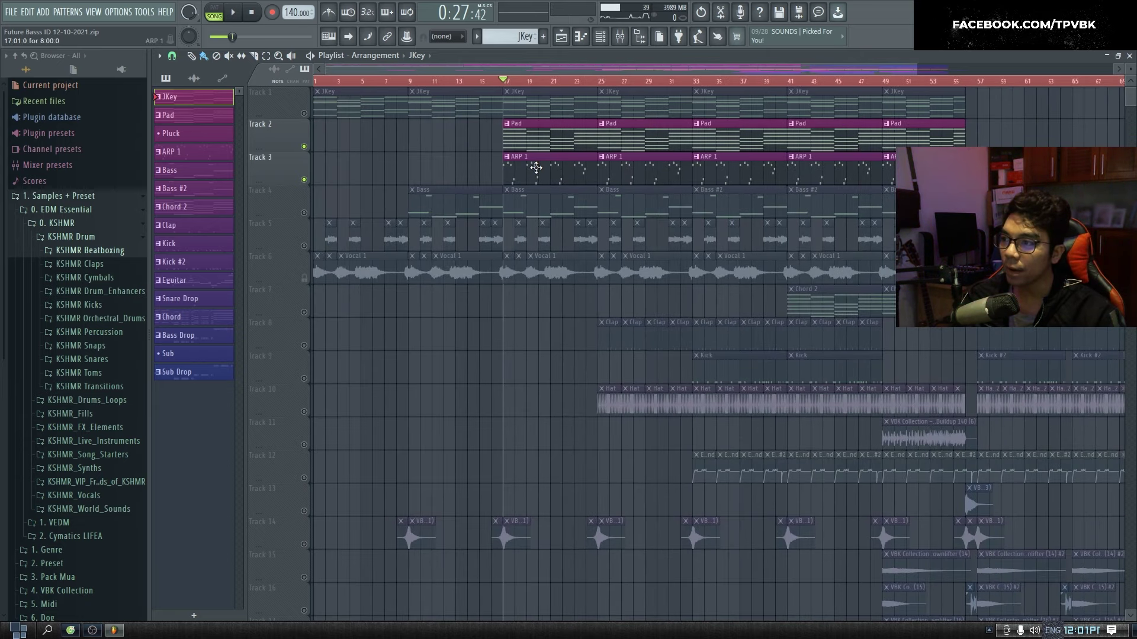
pyautogui.scroll(8, 521, 178)
pyautogui.scroll(-6, 553, 185)
pyautogui.press('space')
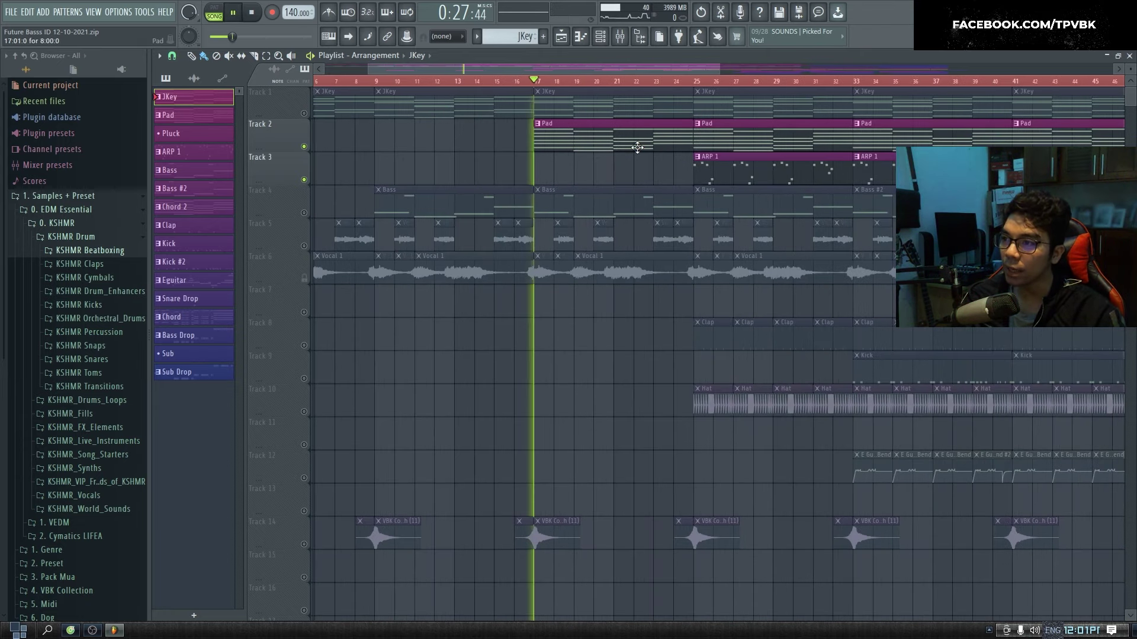
pyautogui.click(649, 81)
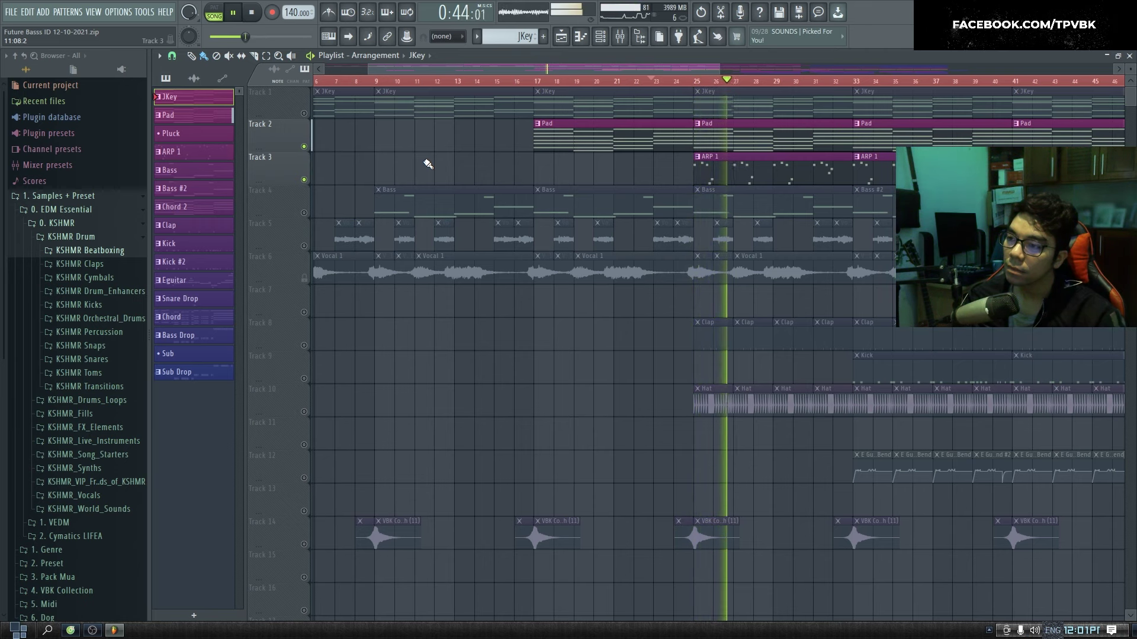
# Place an ARP 1 clip at bar 17 on Track 3
pyautogui.click(728, 168)
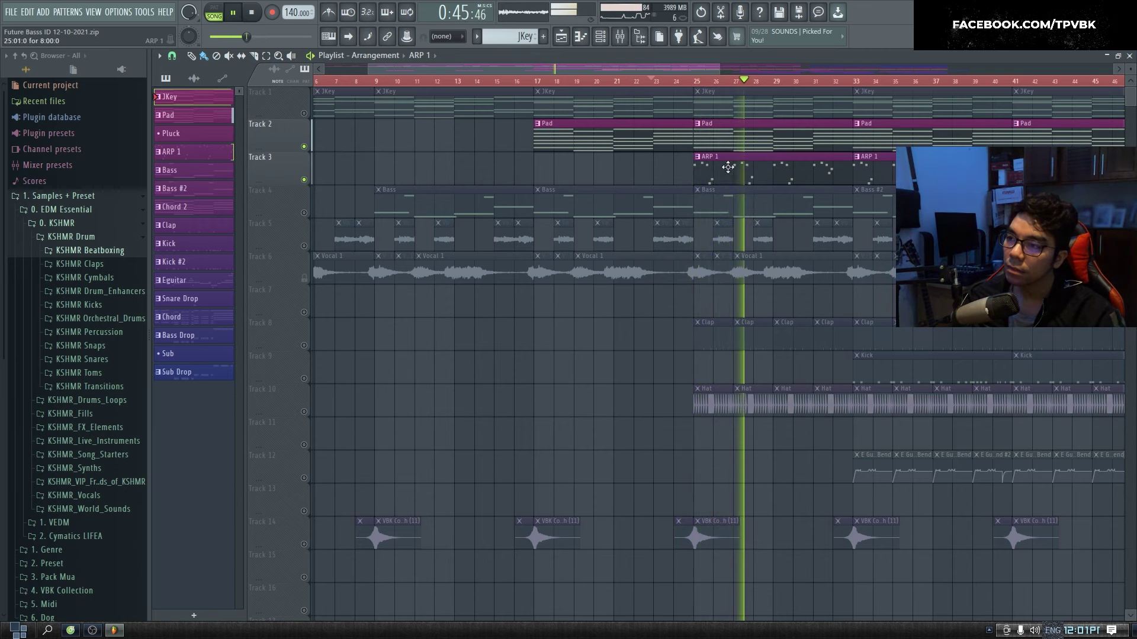
pyautogui.click(539, 172)
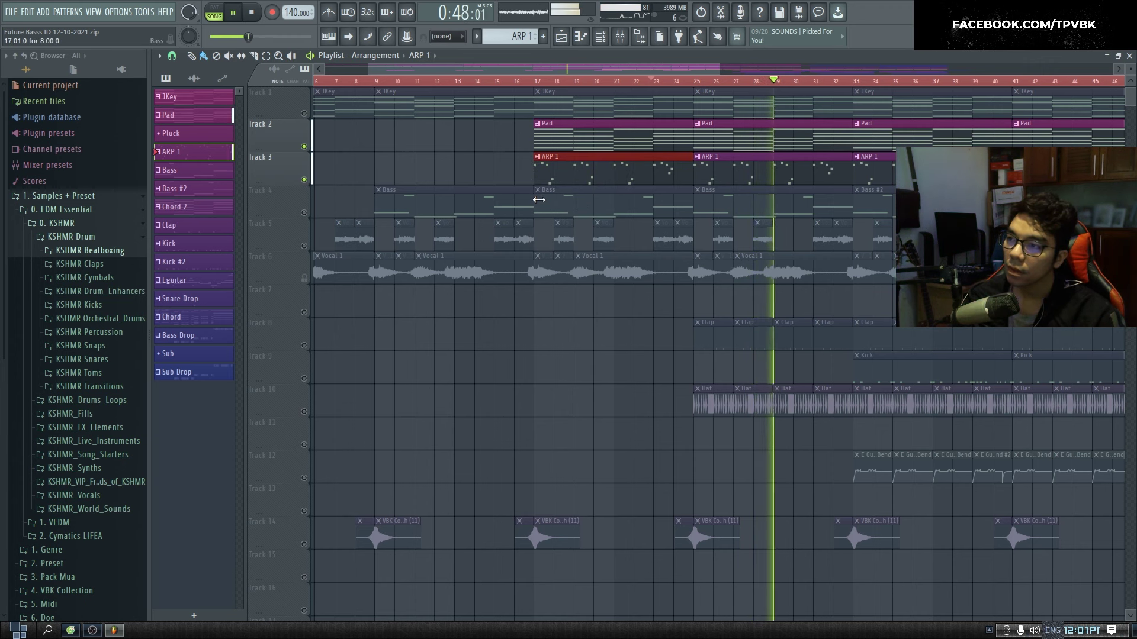
# Play the full arrangement with all tracks on, skip to the drop at bar 57, and stop playback
pyautogui.press('space')
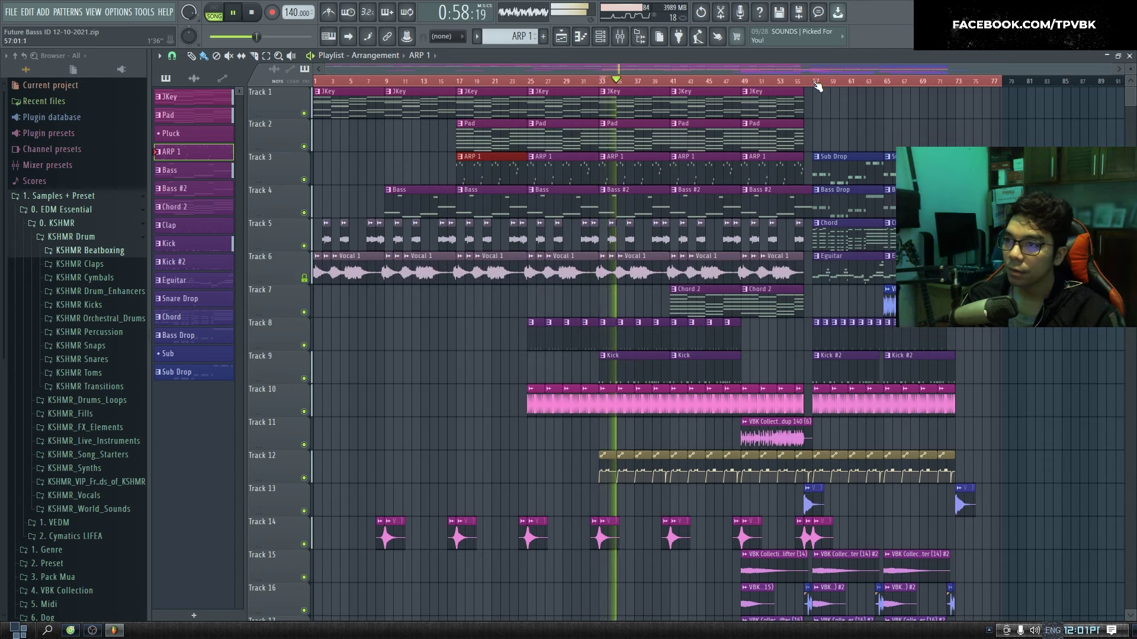
pyautogui.click(816, 83)
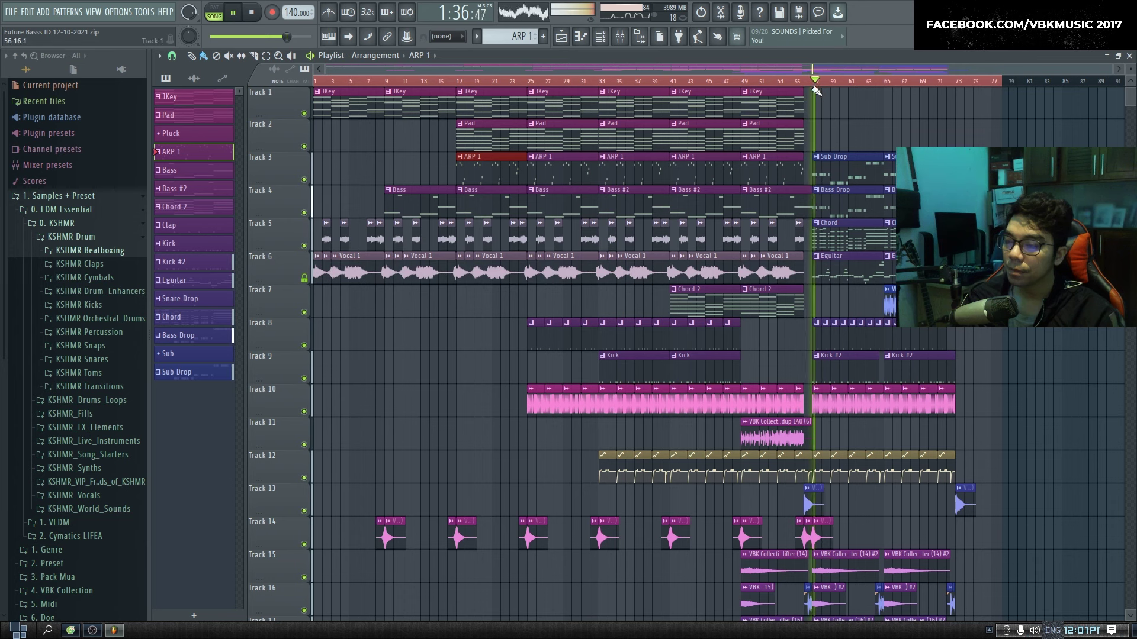
pyautogui.press('space')
# Open the mixer and the Master's Headroom effect, try another gain during playback, and undo the tweak
pyautogui.press('F9')
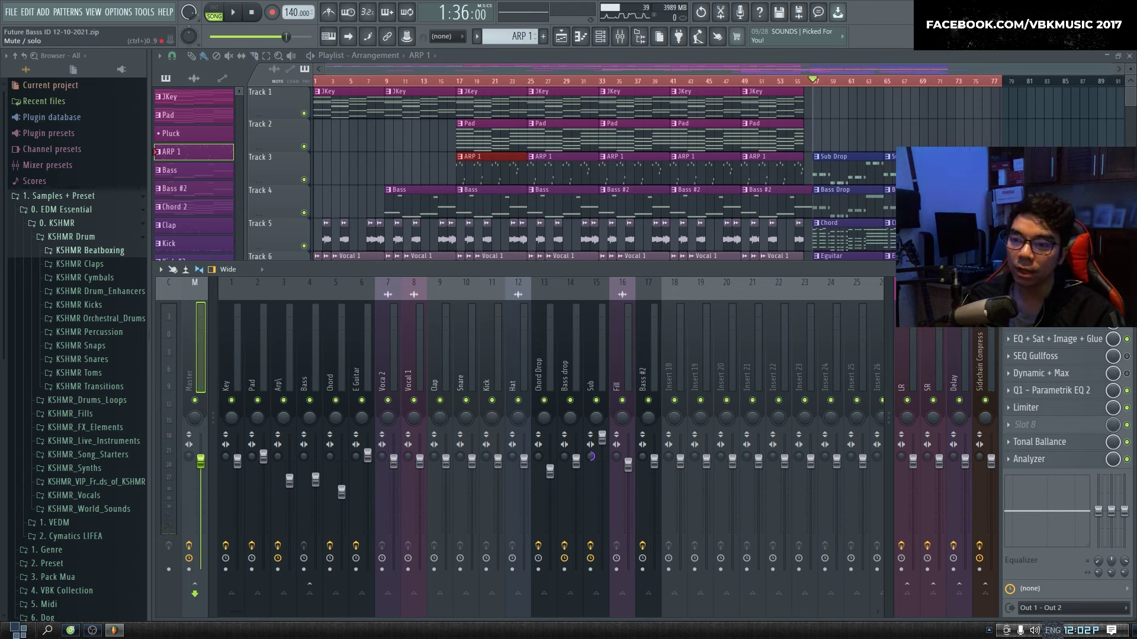
pyautogui.click(1031, 305)
pyautogui.click(1031, 305)
pyautogui.click(1031, 305)
pyautogui.press('space')
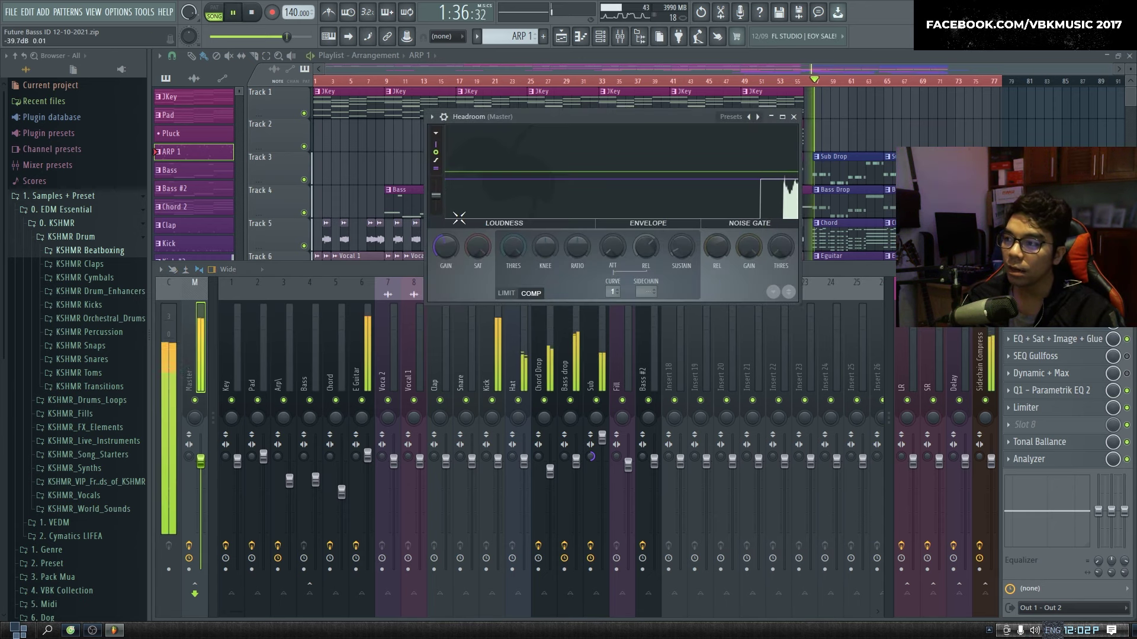
pyautogui.moveTo(445, 246)
pyautogui.mouseDown()
pyautogui.moveTo(445, 284)
pyautogui.moveTo(446, 266)
pyautogui.mouseUp()
pyautogui.hotkey('ctrl', 'z')
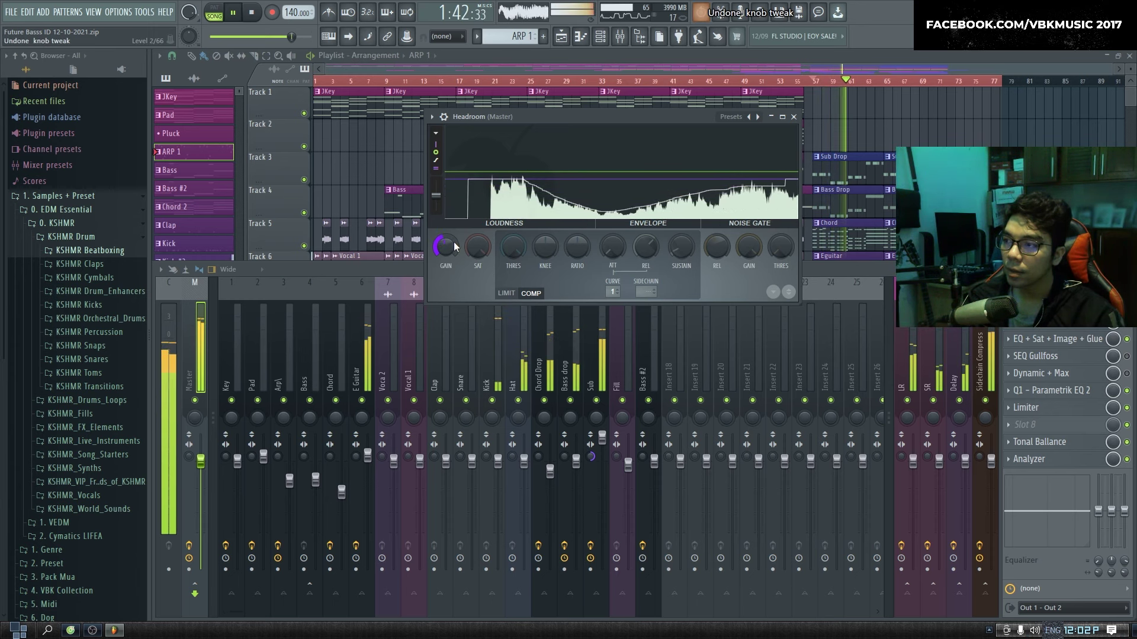
# Open Q1 - Parametrik EQ 2 on the Master and move band 1 to hear its effect during playback
pyautogui.click(1078, 392)
pyautogui.press('space')
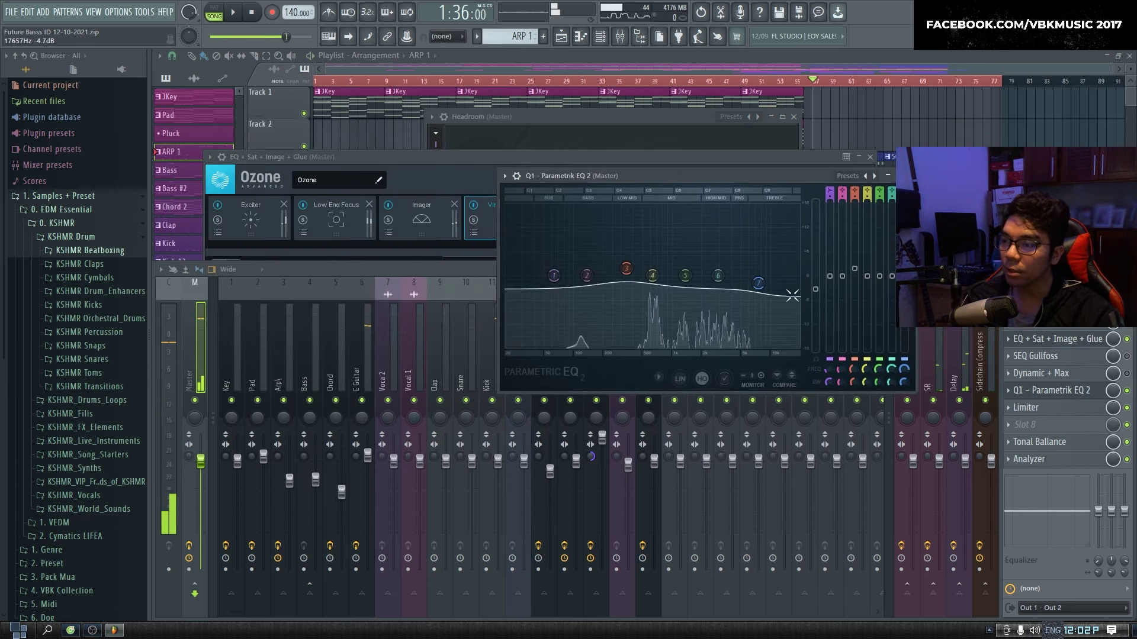
pyautogui.moveTo(556, 277); pyautogui.dragTo(566, 235)
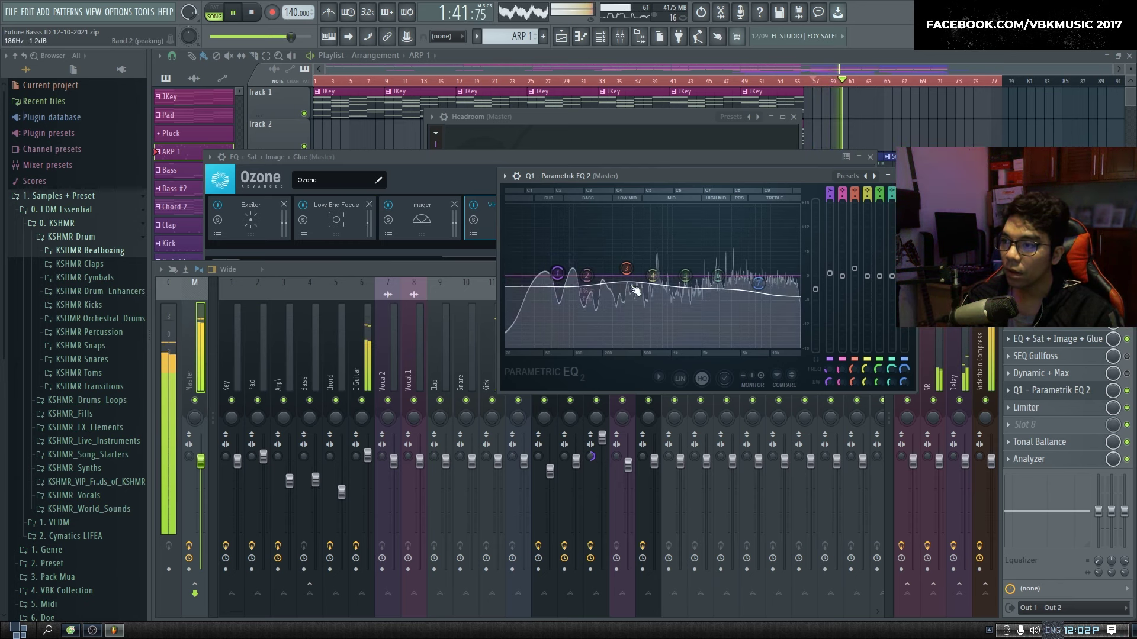
pyautogui.press('space')
# Boost the EQ's band 7 high shelf to about 10 dB near 4 kHz during playback, and lower it again
pyautogui.press('space')
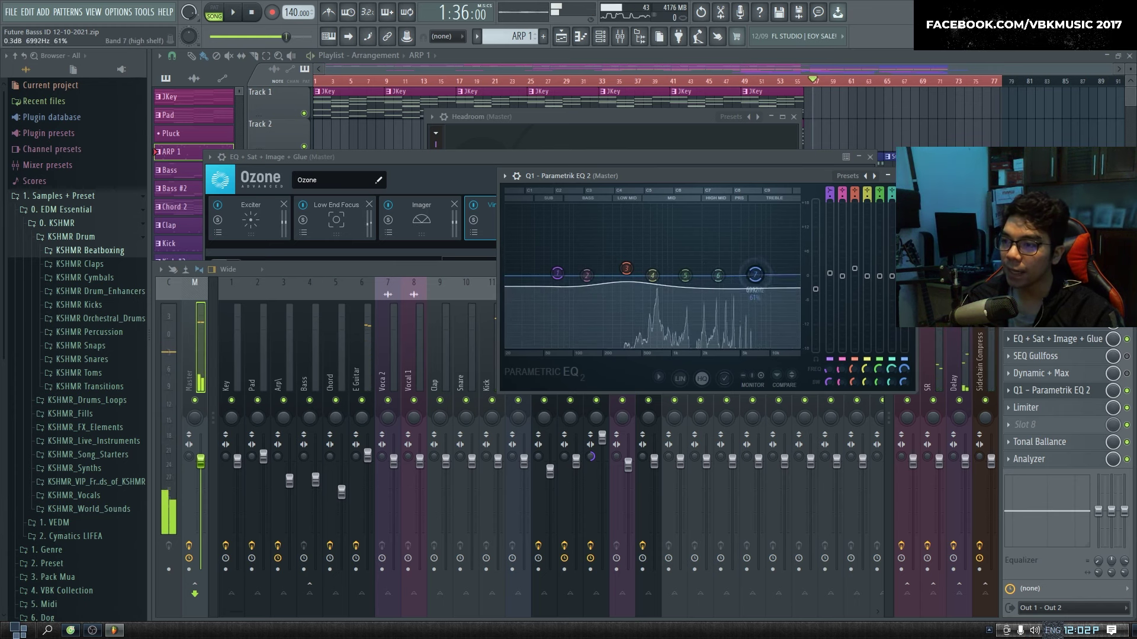
pyautogui.moveTo(758, 283); pyautogui.dragTo(743, 259)
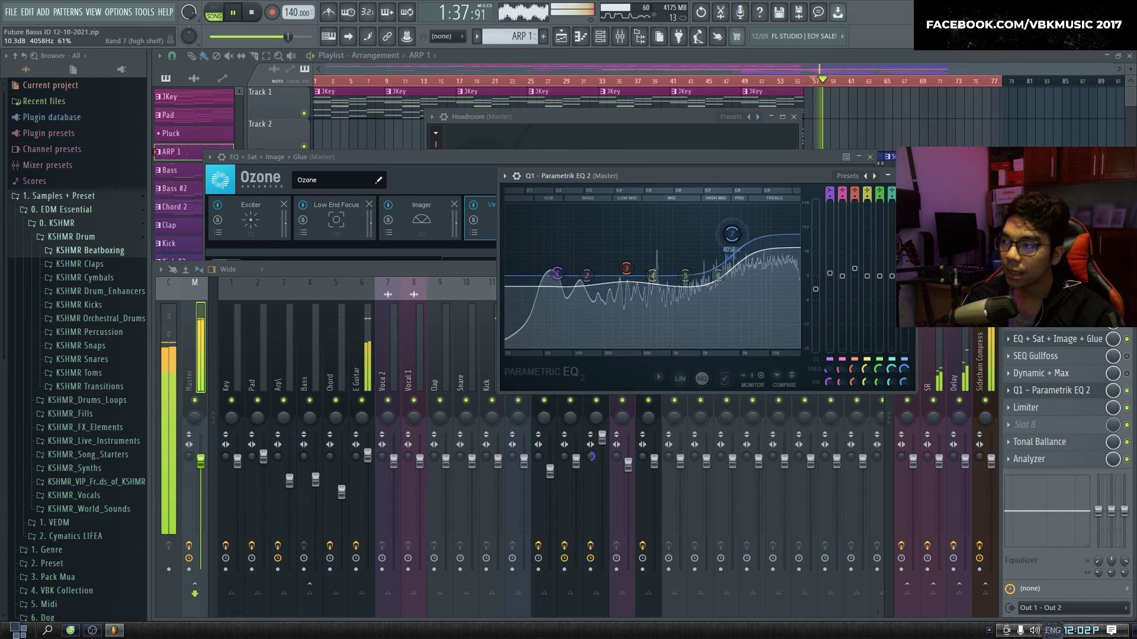
pyautogui.moveTo(732, 234); pyautogui.dragTo(736, 273)
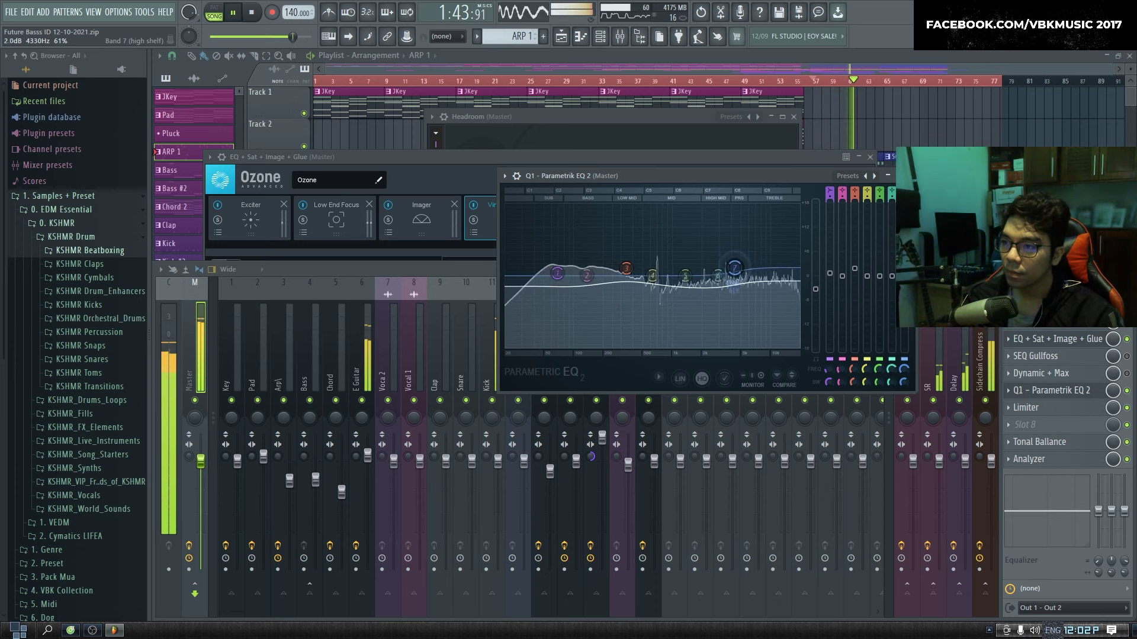
pyautogui.press('space')
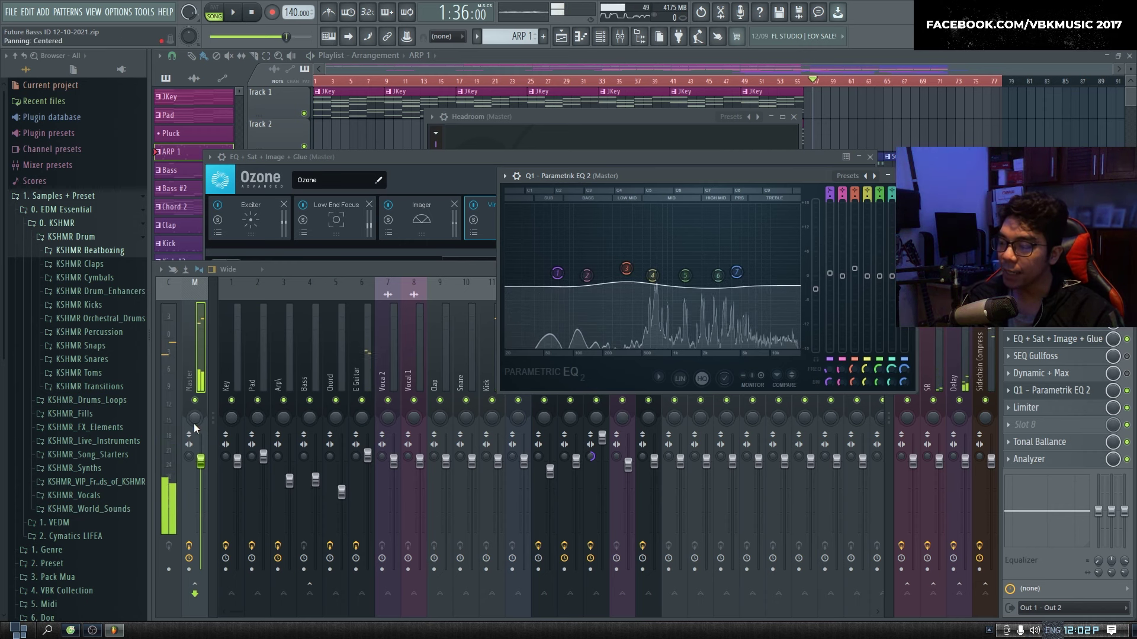
# Pan the Master about 76% left and about 73% right during playback, reset the panning, and stop
pyautogui.press('space')
pyautogui.moveTo(194, 424); pyautogui.dragTo(194, 450)
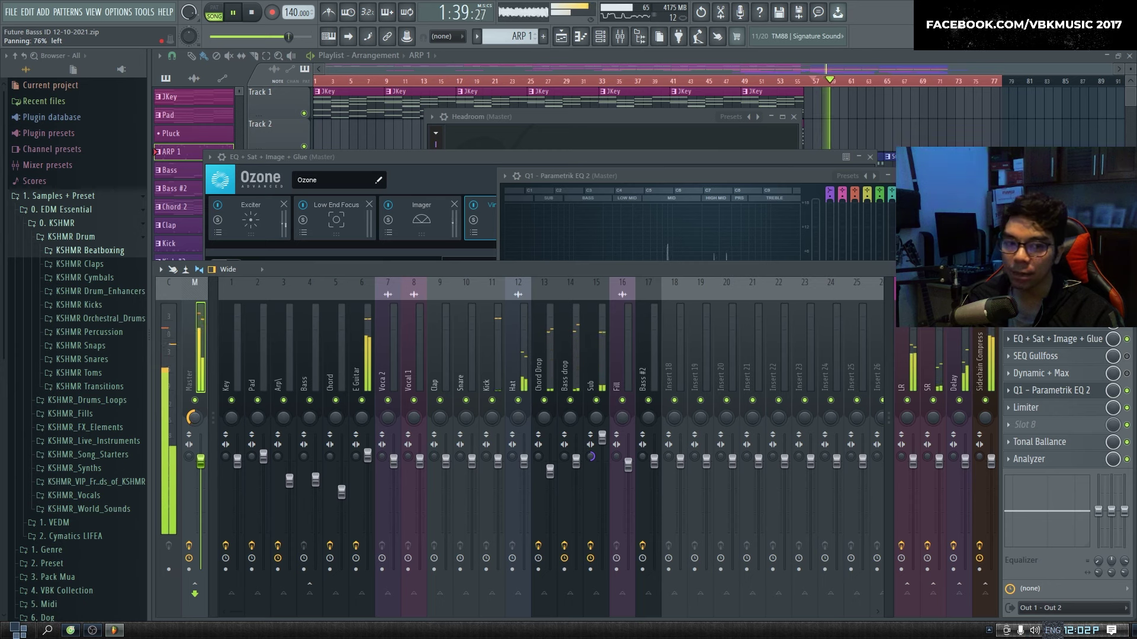
pyautogui.moveTo(194, 450); pyautogui.dragTo(195, 376)
pyautogui.rightClick(197, 421)
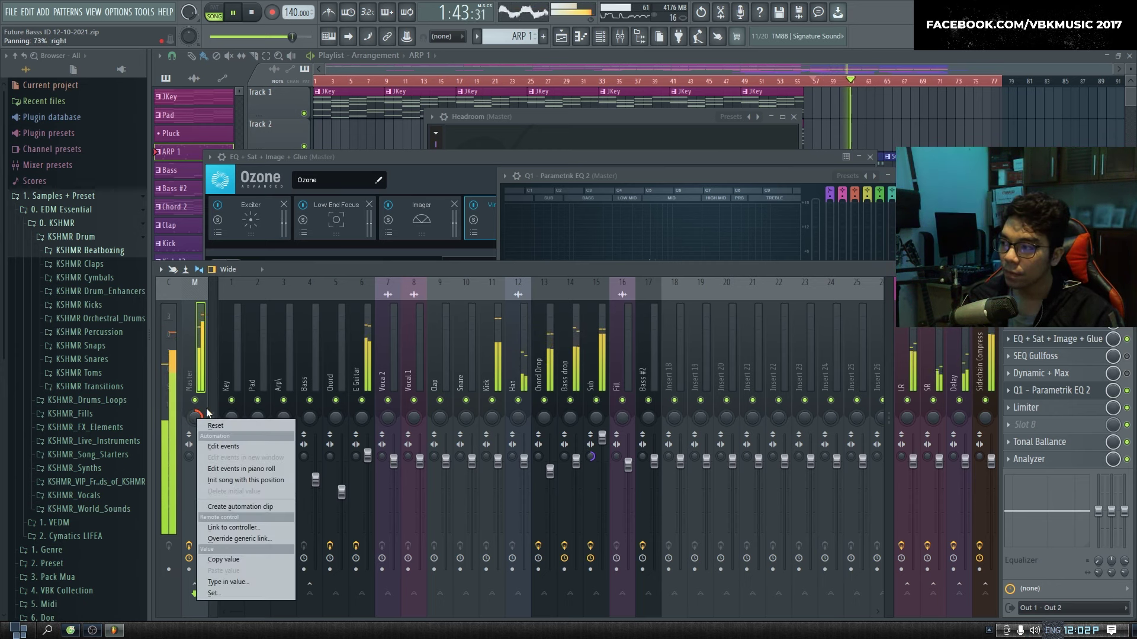
pyautogui.click(215, 424)
pyautogui.press('space')
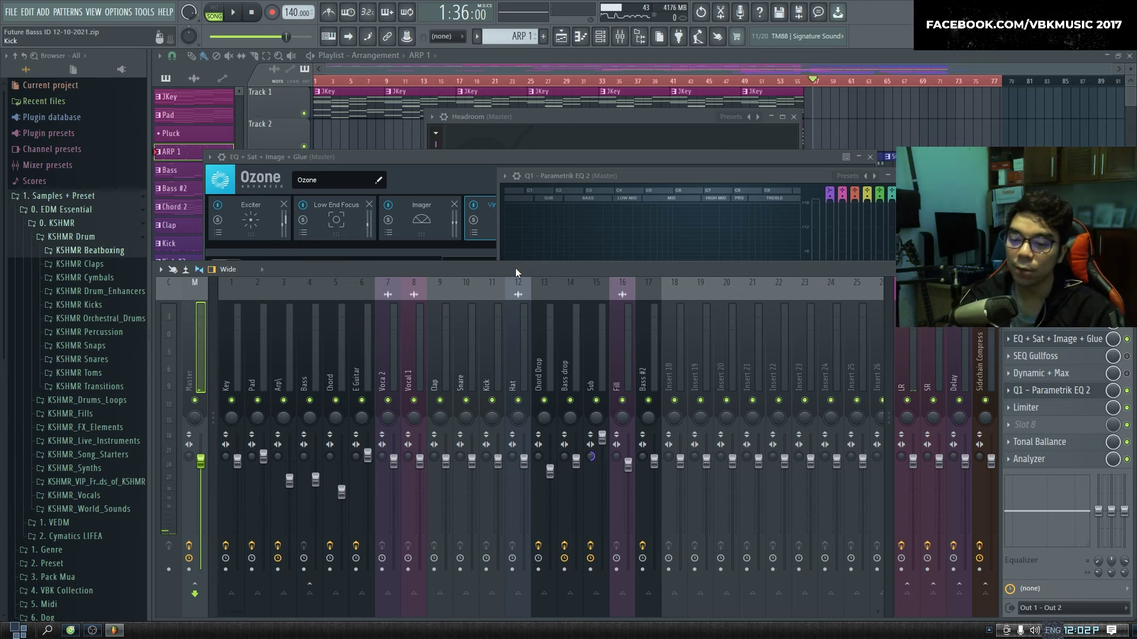
# Close the Parametrik EQ 2, Ozone and Headroom windows along with the mixer, and save the project
pyautogui.click(894, 176)
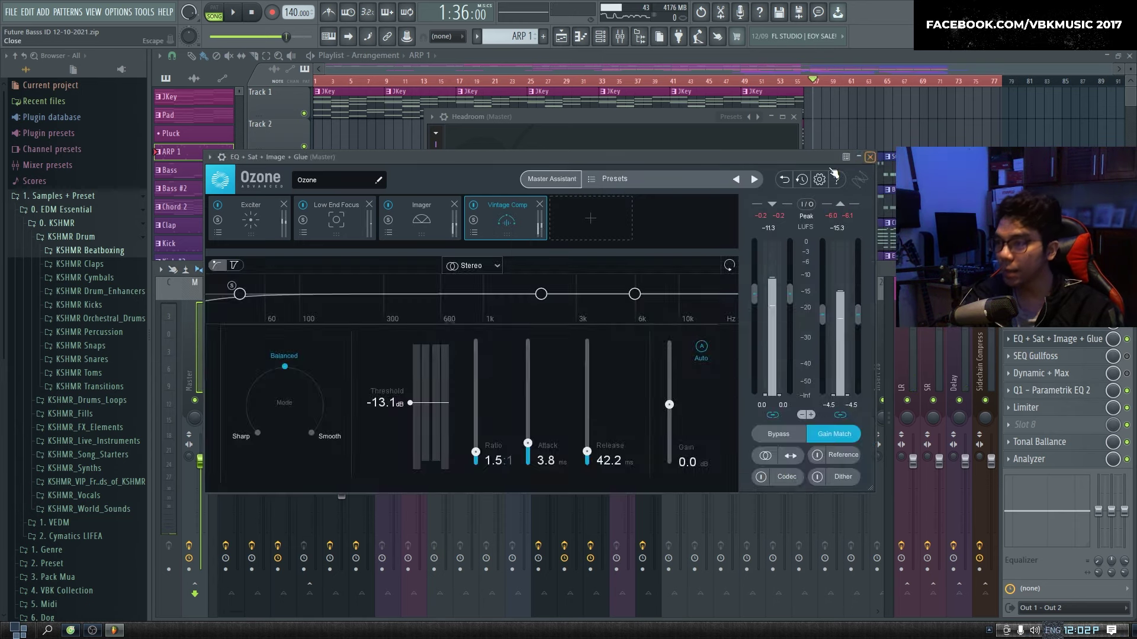
pyautogui.click(870, 157)
pyautogui.click(793, 116)
pyautogui.press('F9')
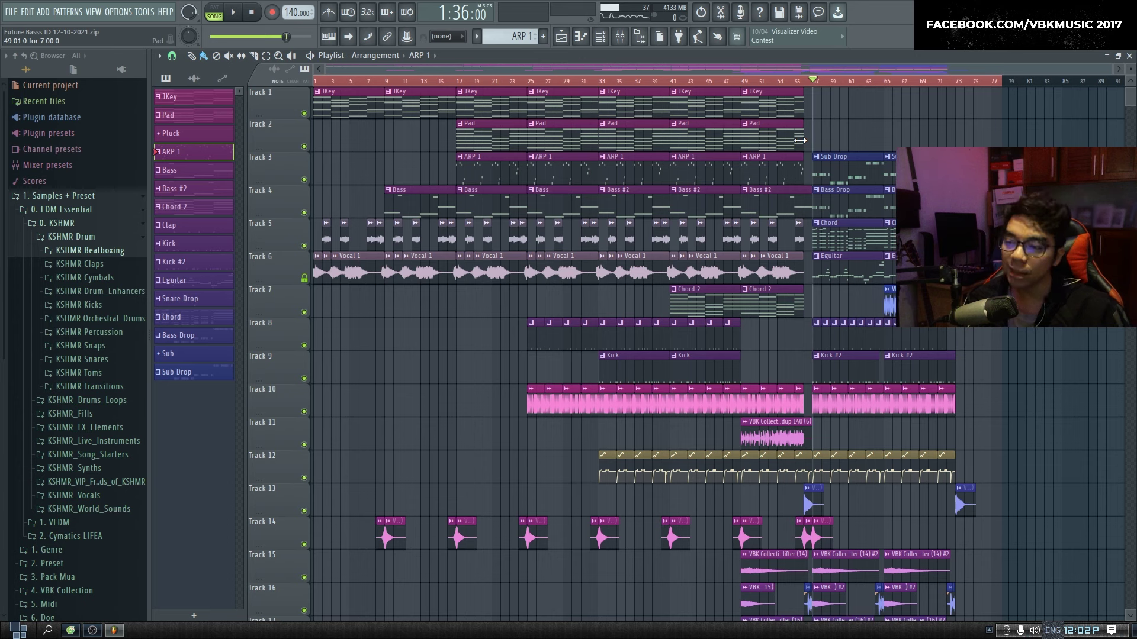
pyautogui.hotkey('ctrl', 's')
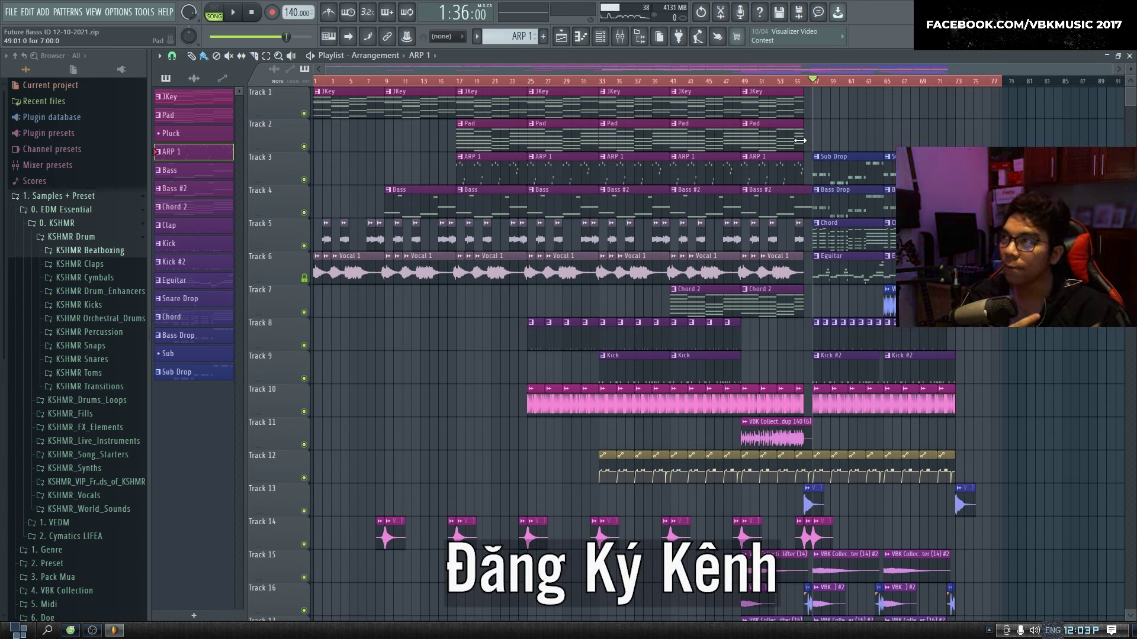